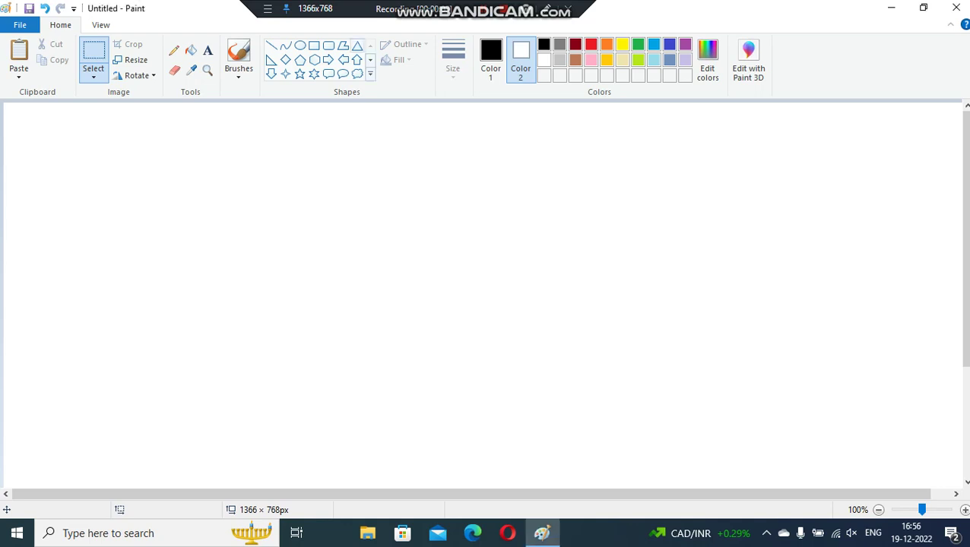
Select the Triangle shape with Solid color fill and green as Color 1.
click(356, 46)
click(399, 60)
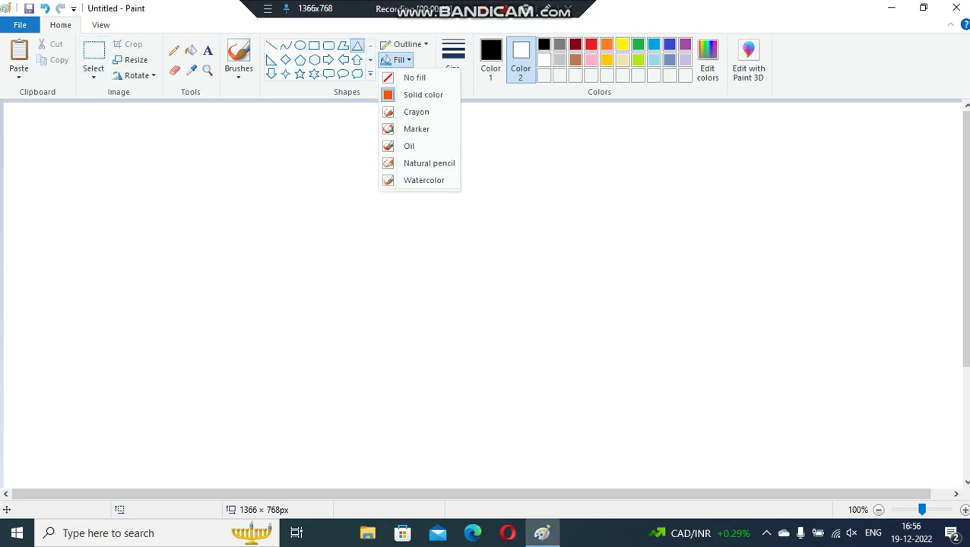
click(423, 95)
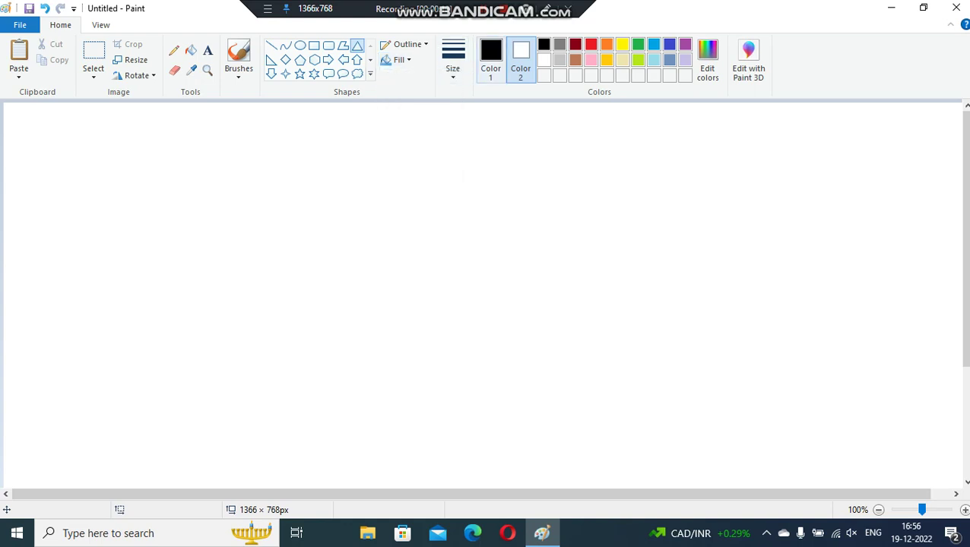
click(491, 61)
click(638, 44)
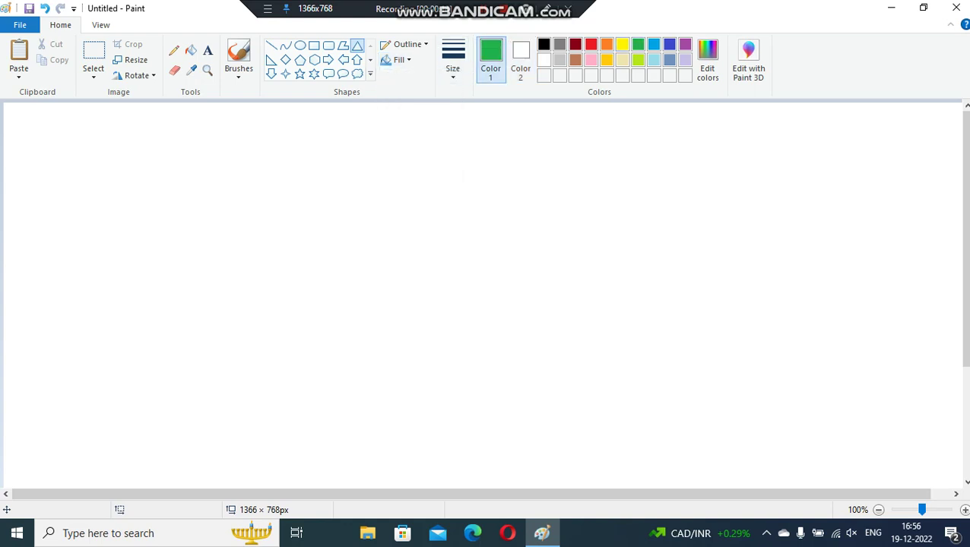
click(521, 61)
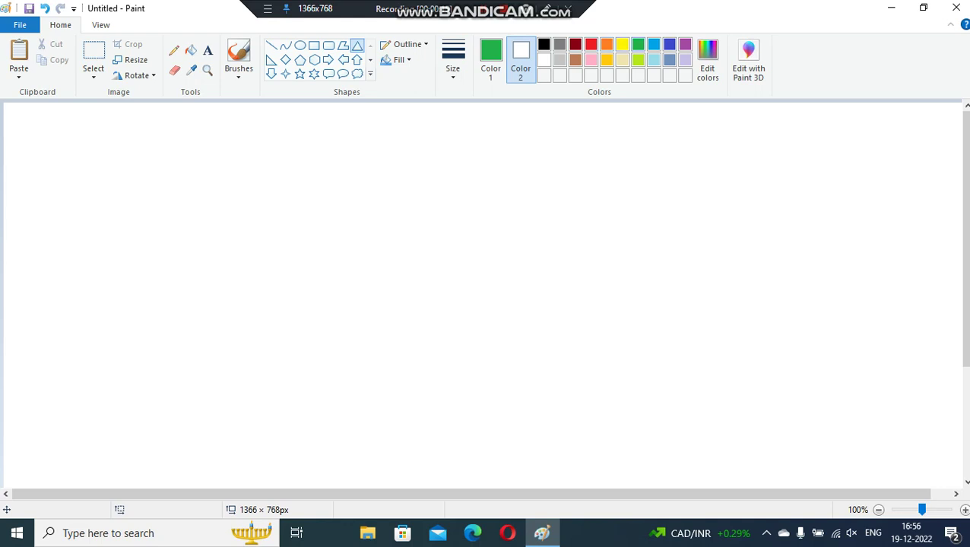
Set Color 2 to green and draw the top two green triangle tiers.
click(638, 44)
drag(342, 136, 466, 244)
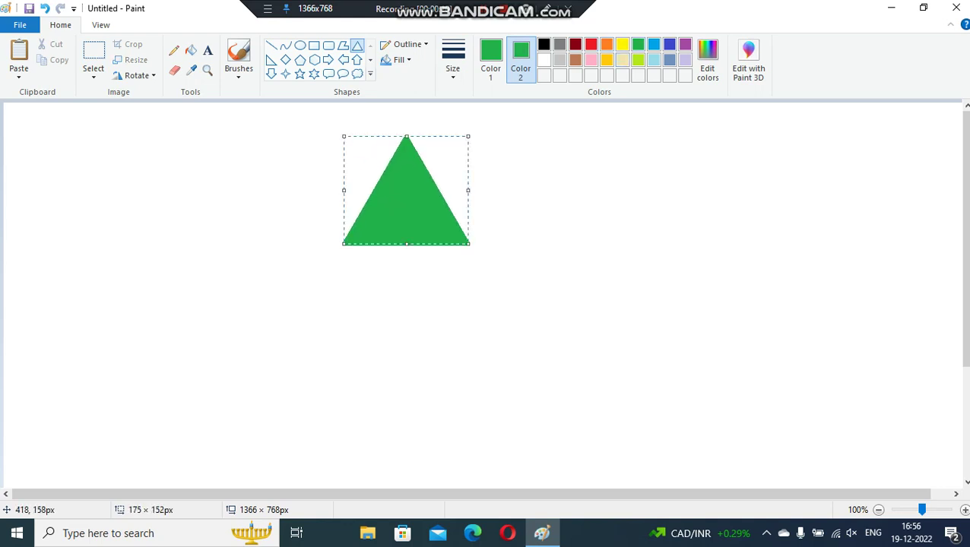
click(315, 178)
drag(344, 193, 471, 320)
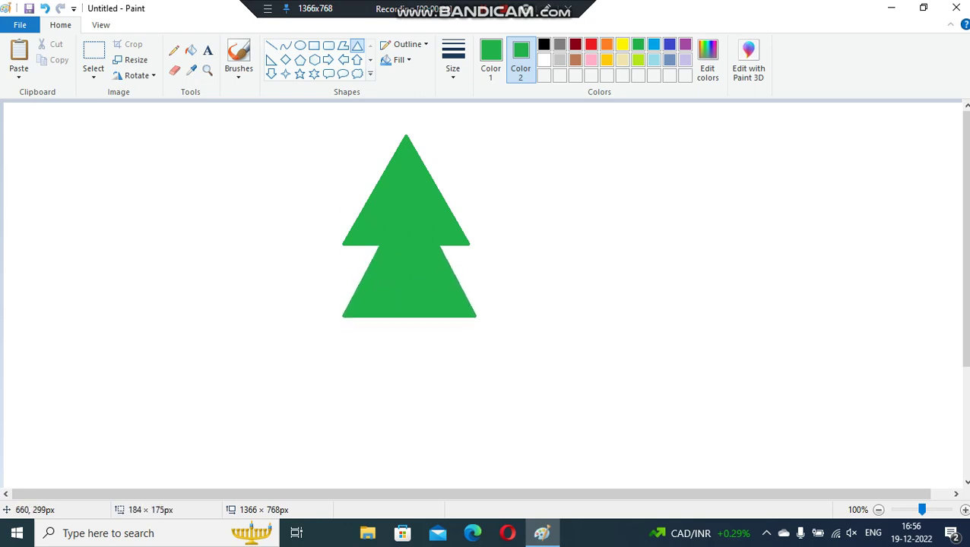
drag(471, 320, 476, 315)
Draw a wider third green triangle as the bottom tier, then select brown.
click(289, 267)
mouse_move(330, 278)
mouse_down()
mouse_move(450, 405)
mouse_move(486, 391)
mouse_up()
click(506, 377)
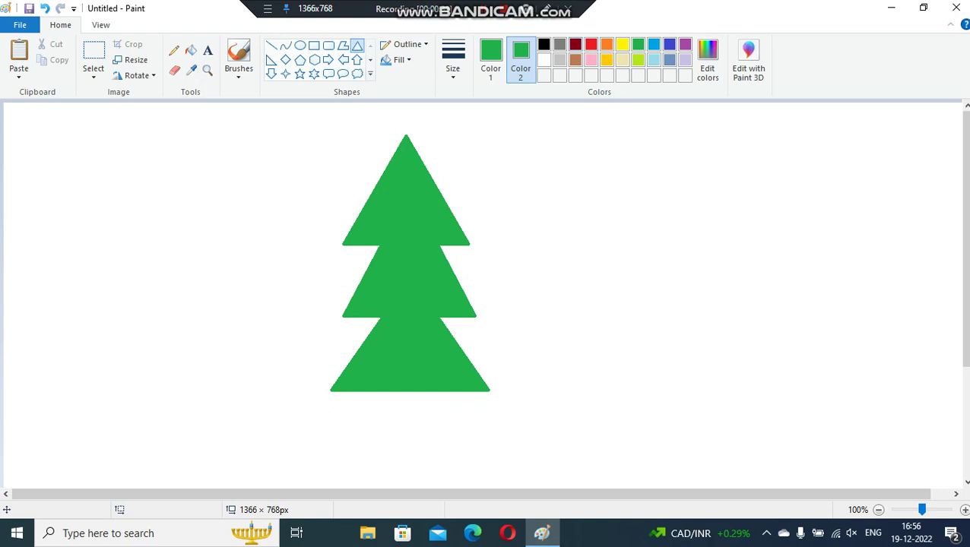
click(575, 60)
click(491, 61)
Set both colours to dark red and draw a rectangular trunk beneath the tree.
click(575, 59)
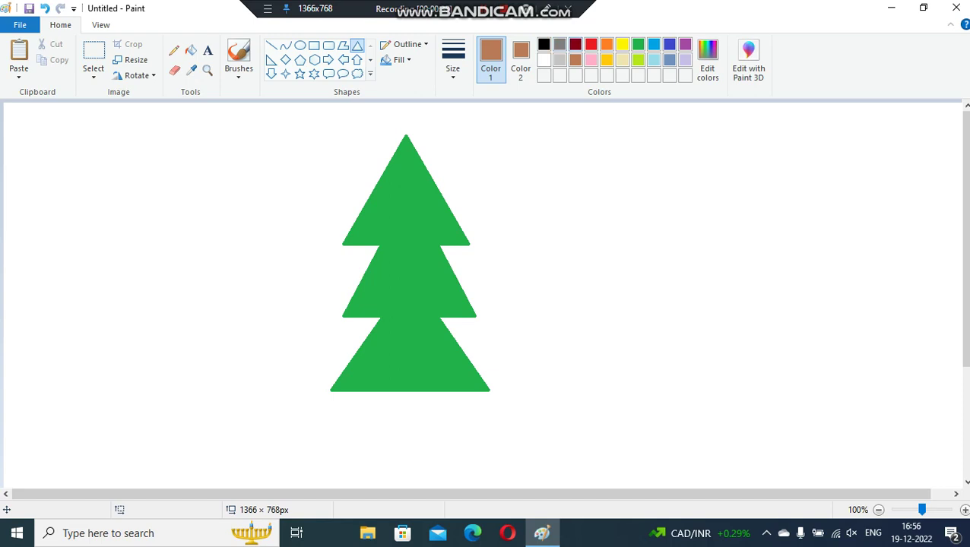
click(576, 44)
click(521, 61)
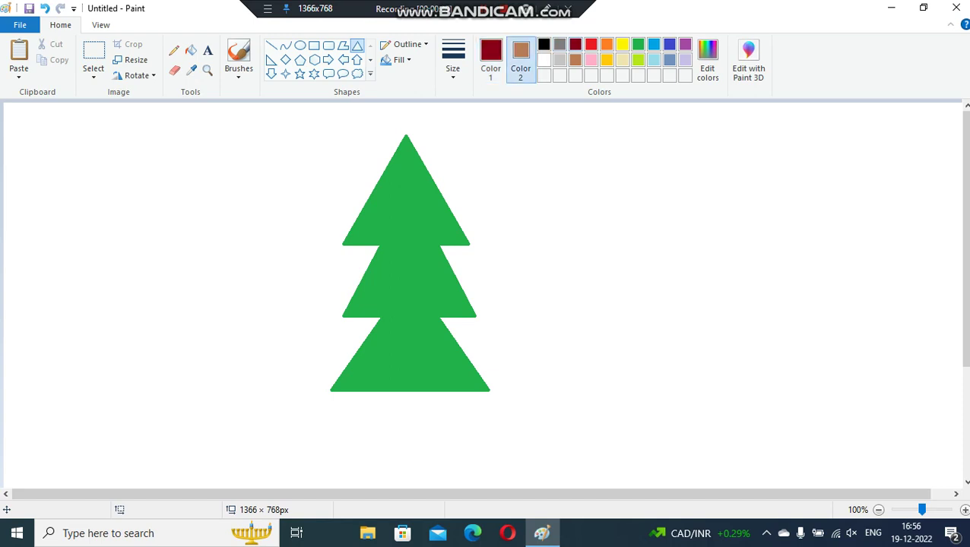
click(575, 45)
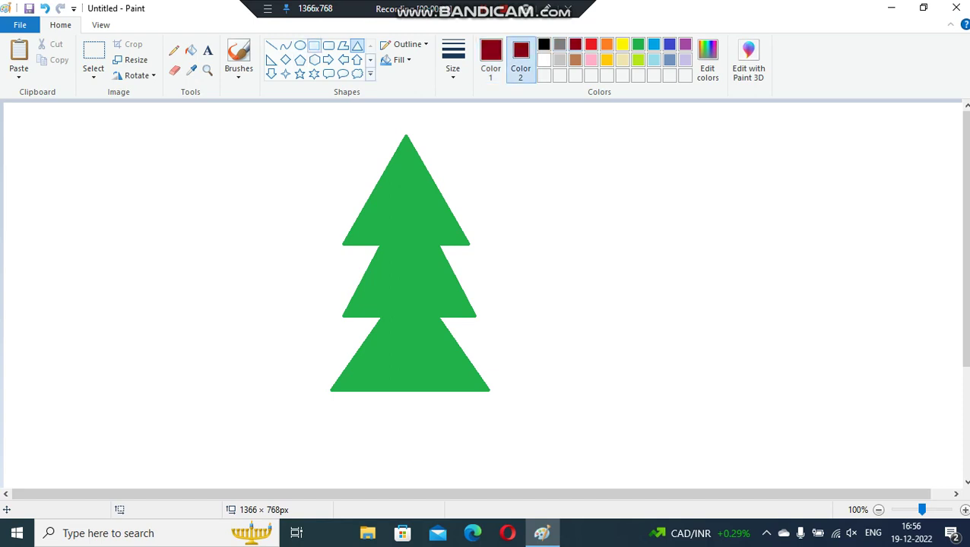
click(314, 45)
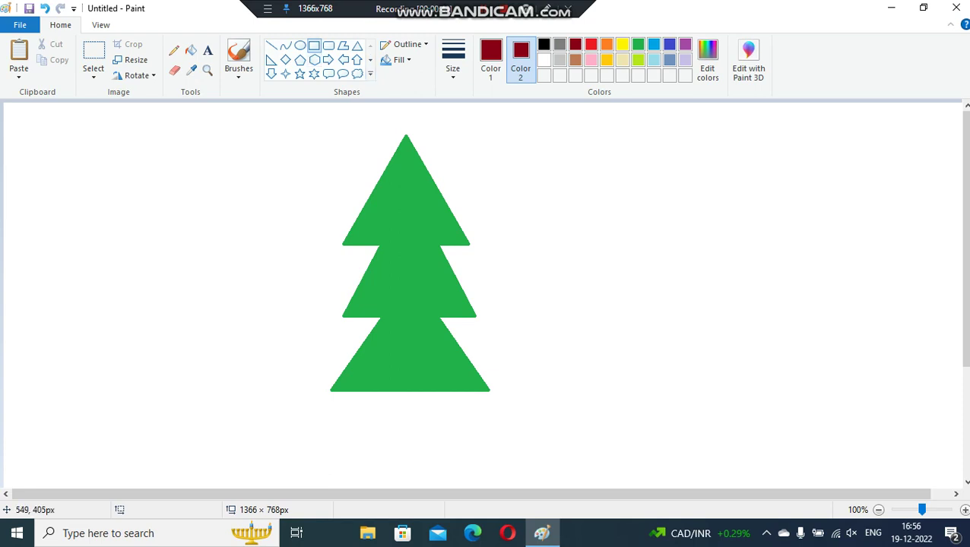
drag(393, 390, 422, 460)
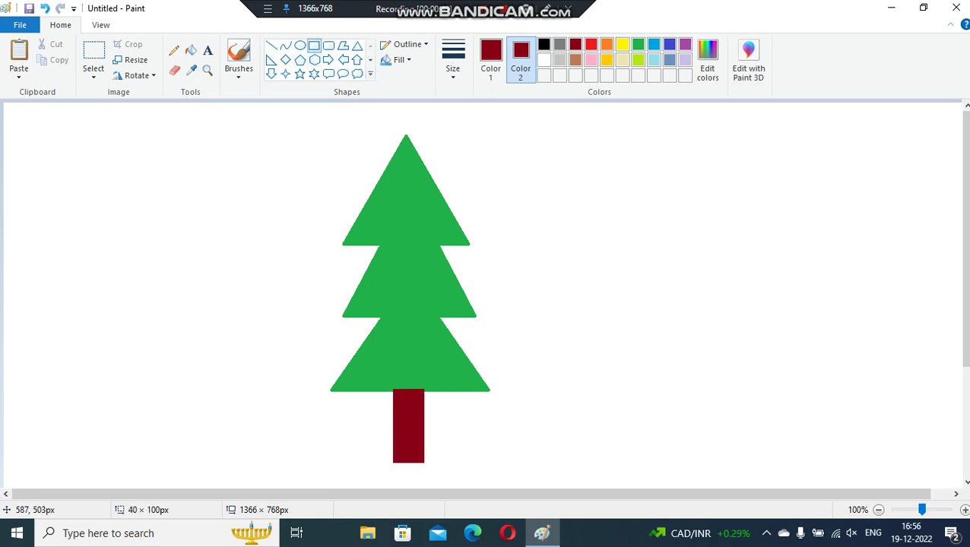
click(546, 308)
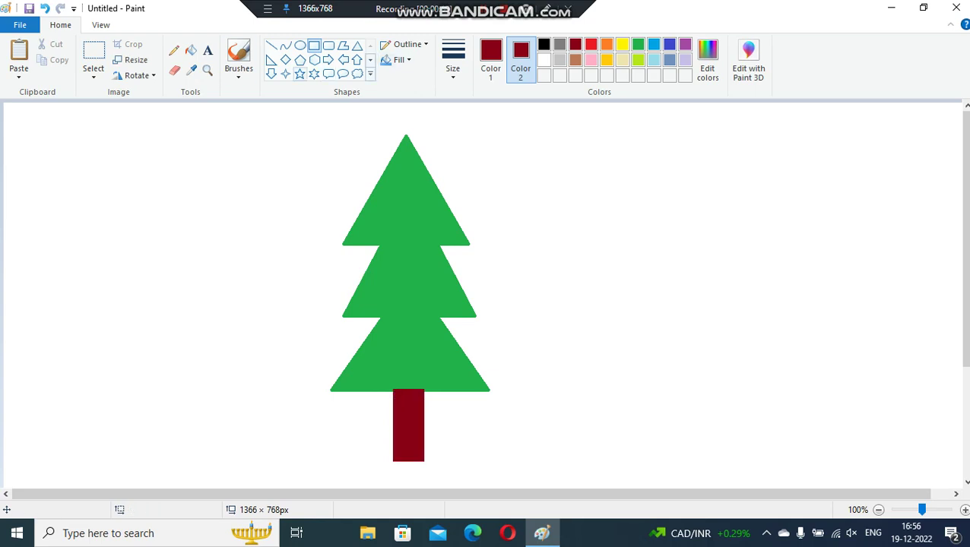
Select the Star shape with bright red as the fill colour.
click(299, 74)
click(591, 44)
click(490, 59)
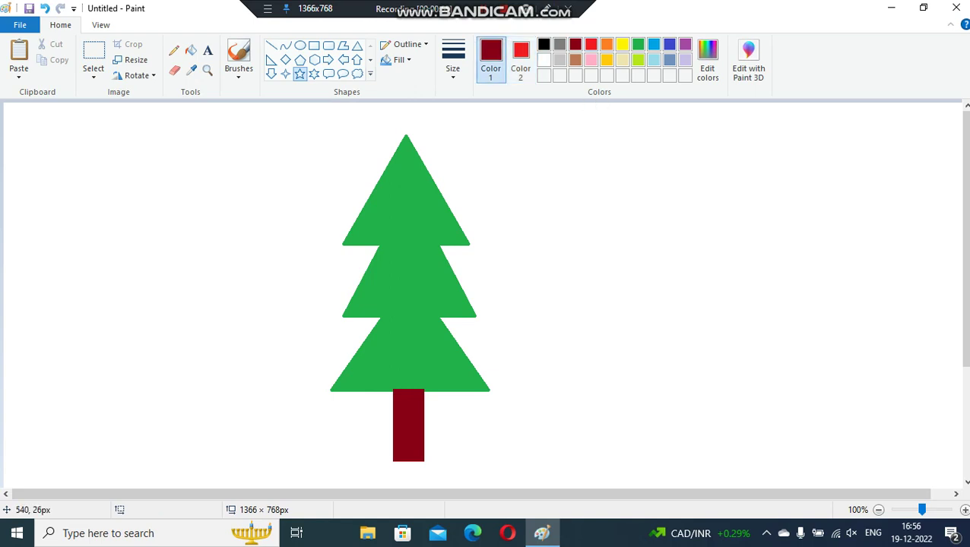
Make the outline bright red and draw a red star at the tree's tip.
click(590, 44)
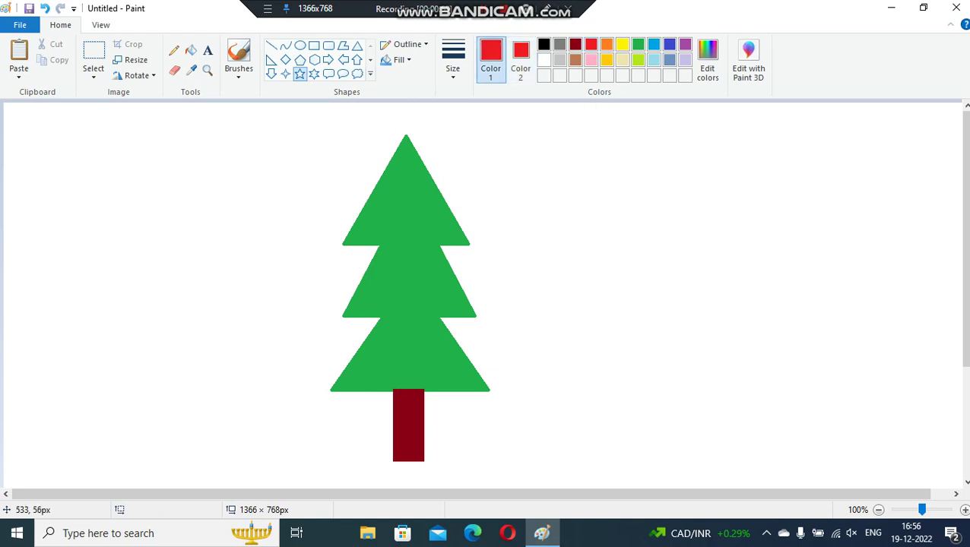
drag(379, 113, 430, 152)
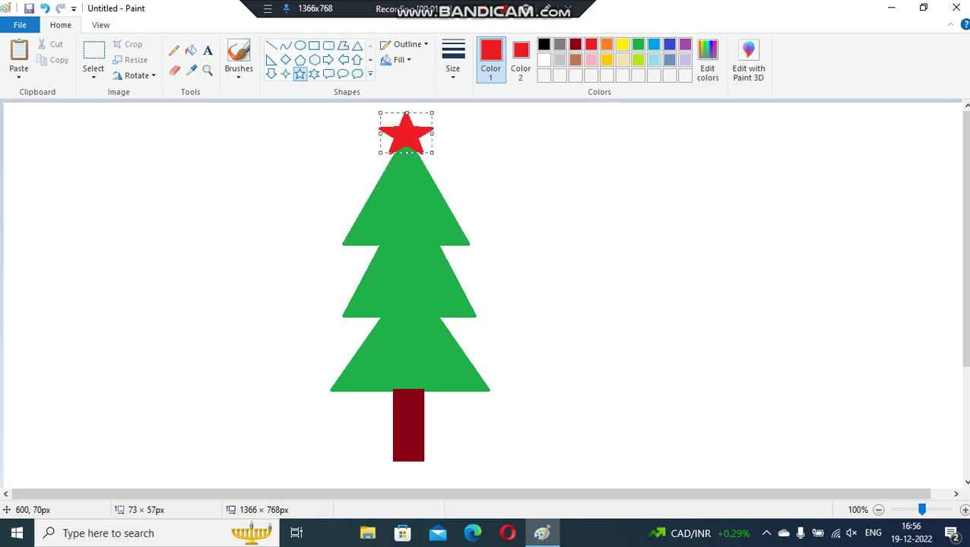
click(475, 144)
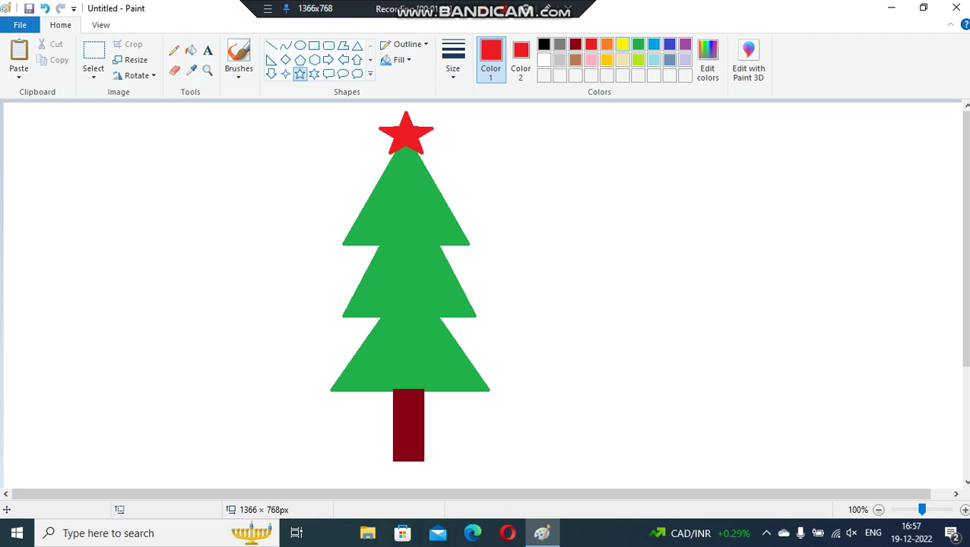
click(622, 44)
click(173, 50)
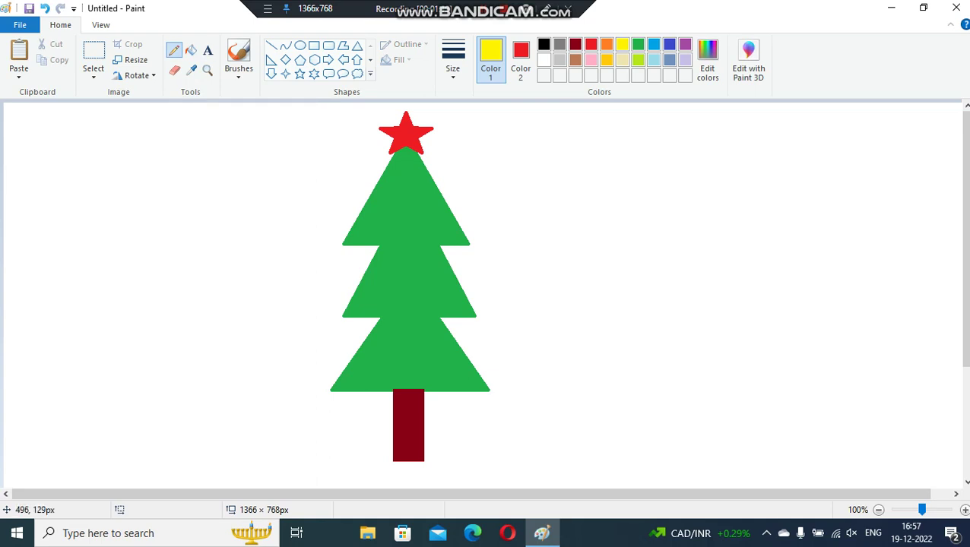
Draw yellow diagonal garland lines across the top, middle and bottom tiers.
click(272, 46)
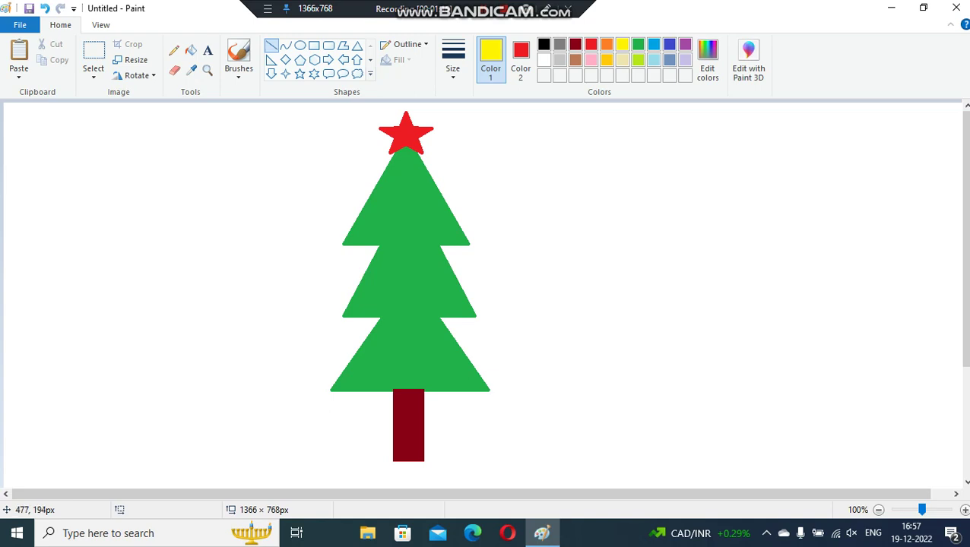
drag(342, 241, 435, 188)
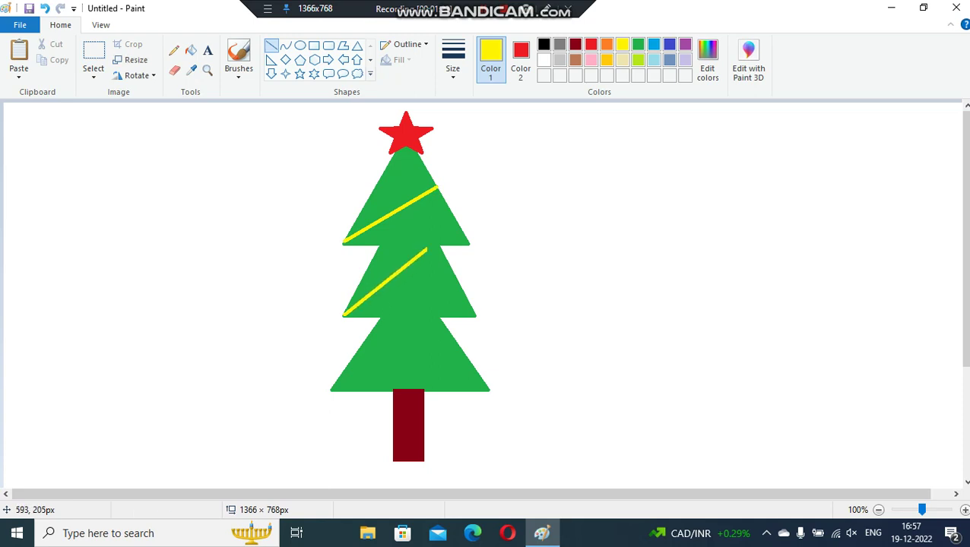
drag(344, 314, 439, 248)
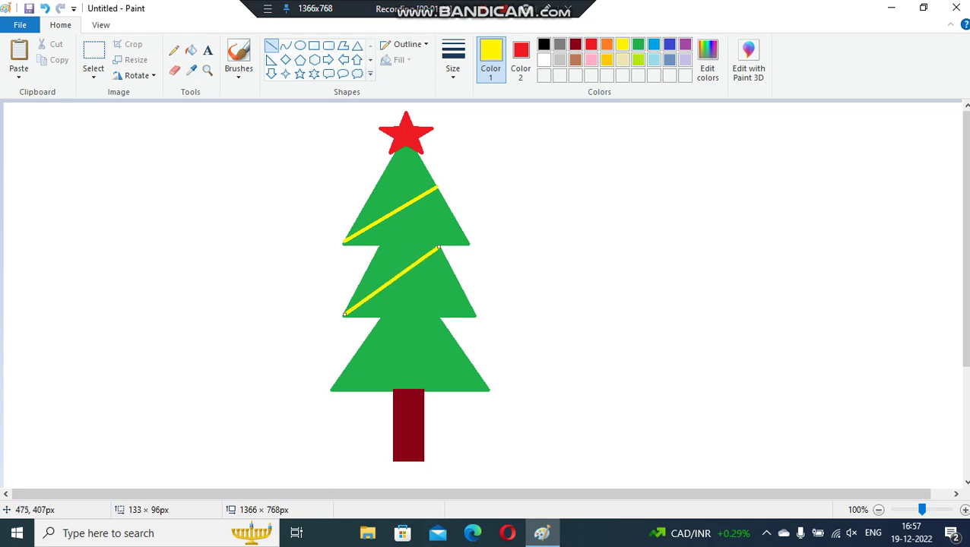
drag(332, 393, 447, 334)
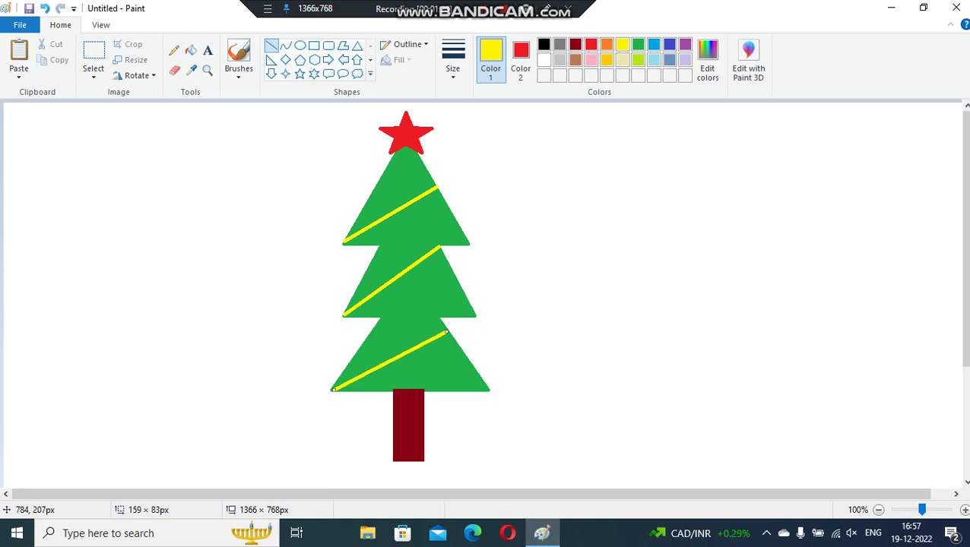
click(554, 251)
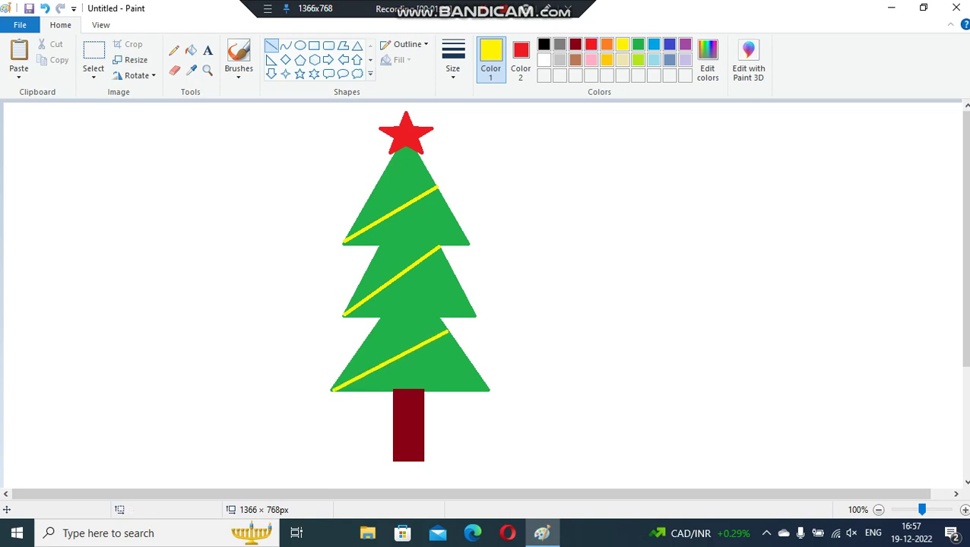
Draw a parallel red line alongside each of the three yellow garlands.
click(591, 45)
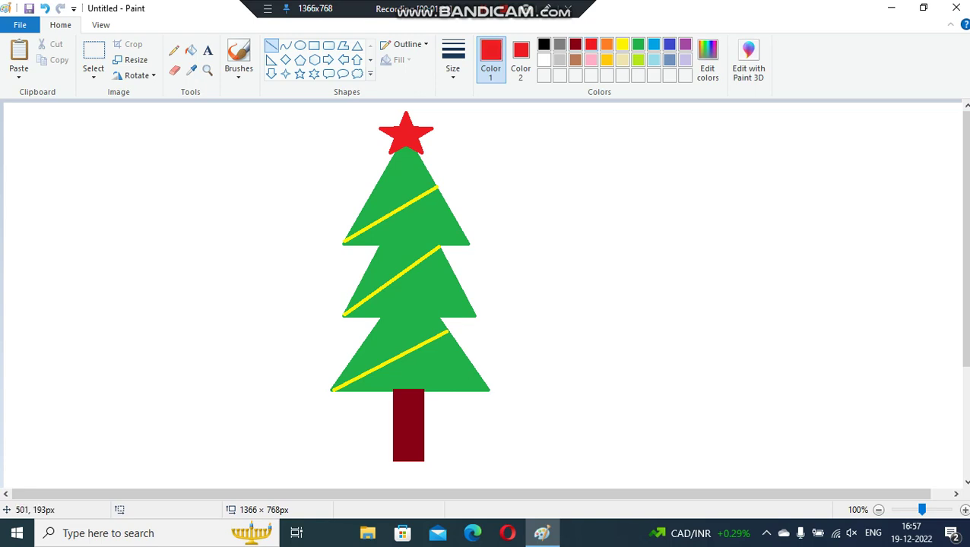
drag(354, 244, 436, 194)
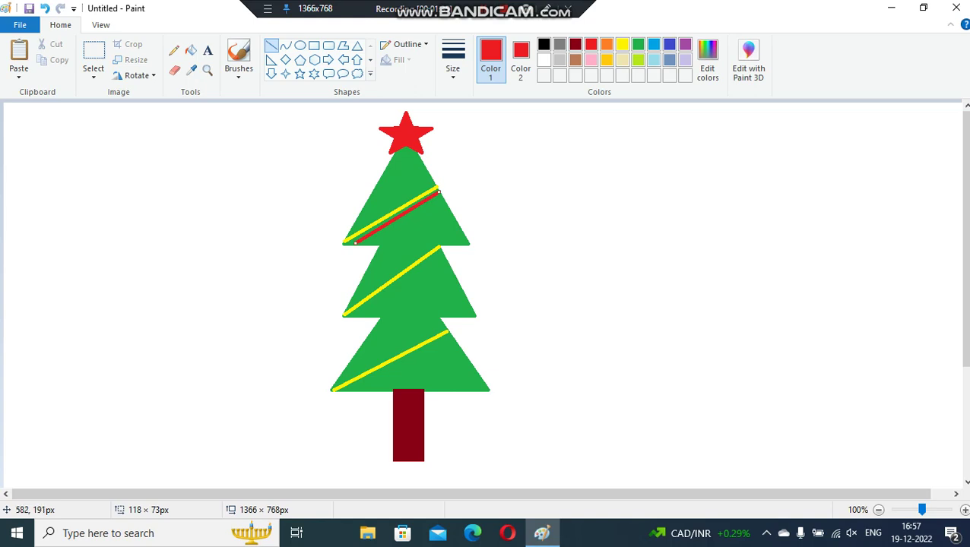
drag(356, 317, 441, 255)
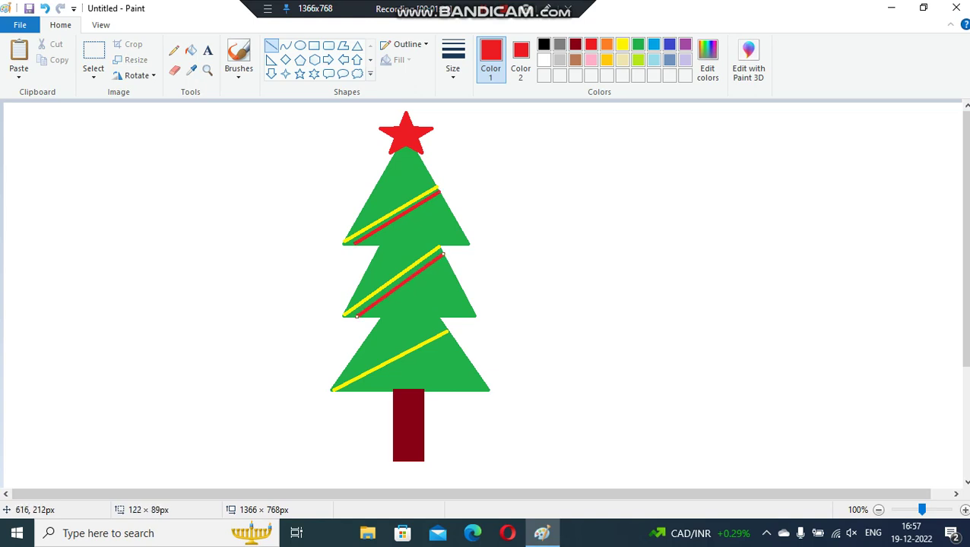
drag(350, 394, 453, 338)
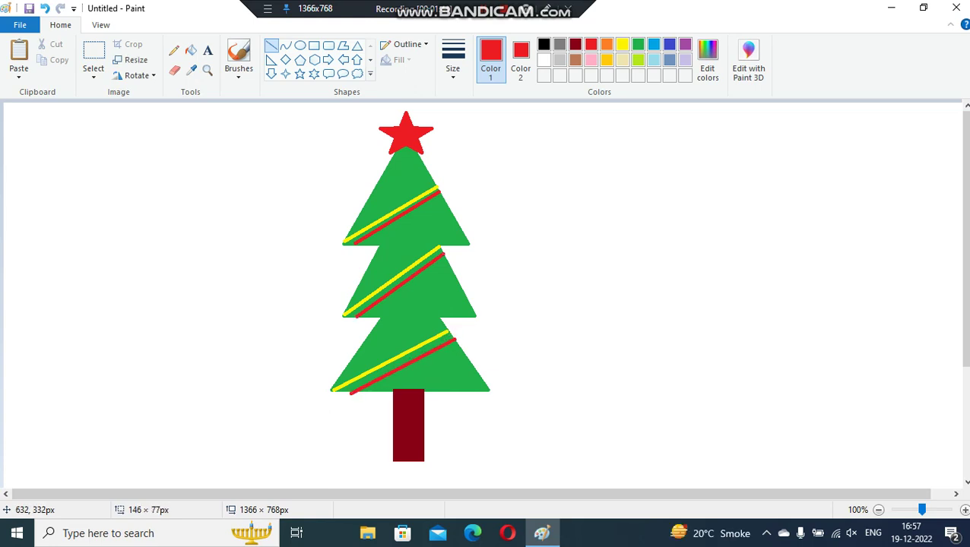
click(495, 224)
Choose the regular brush at the thickest size and dab four red dots on the top tier.
click(239, 68)
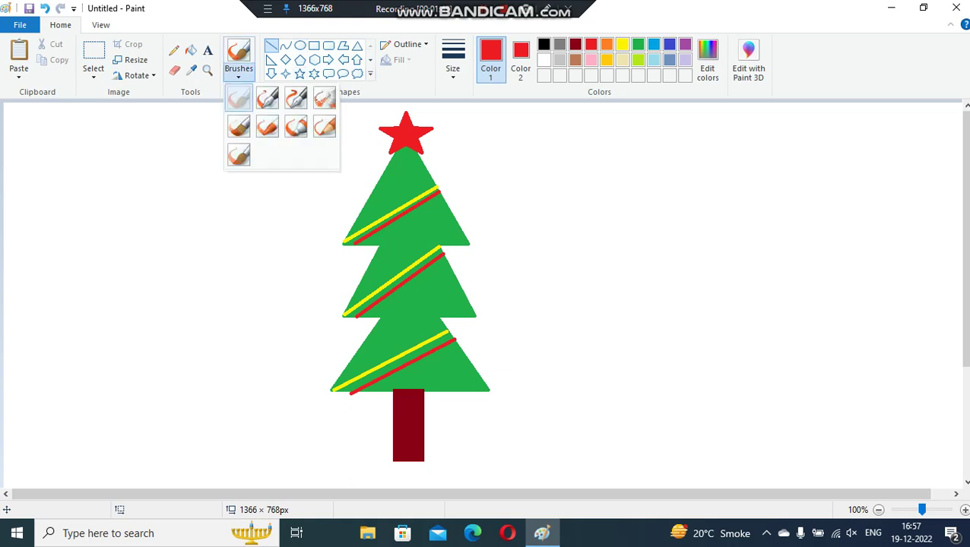
click(239, 97)
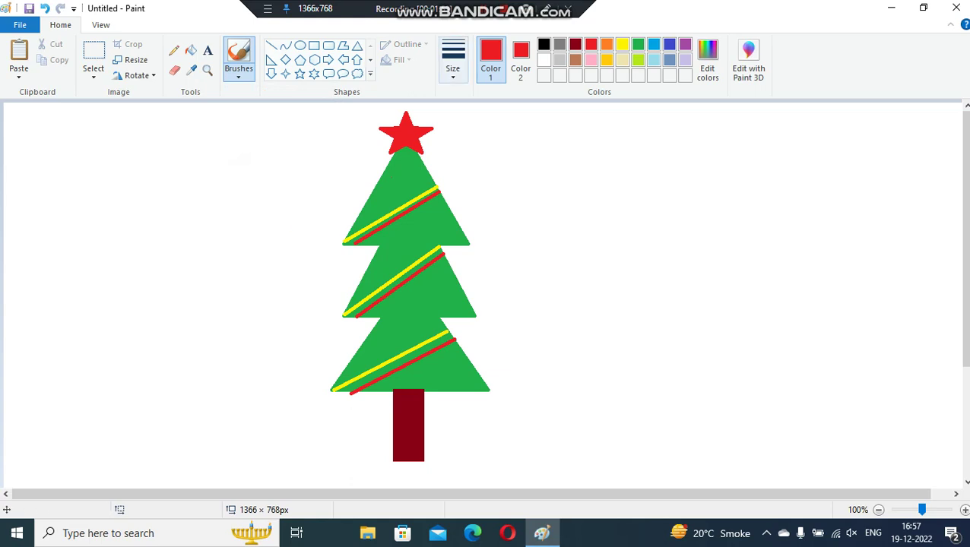
click(453, 60)
click(457, 184)
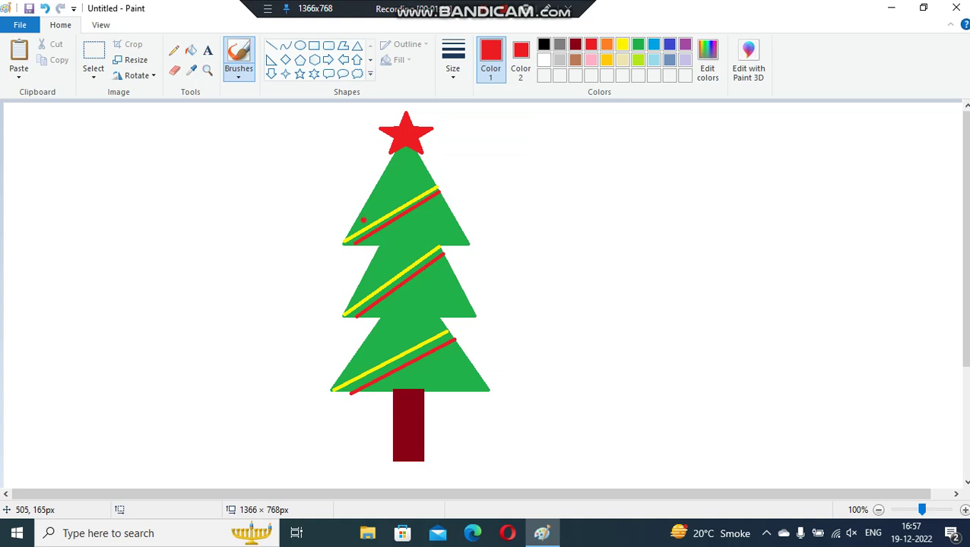
click(364, 220)
click(374, 212)
click(385, 204)
click(407, 195)
Dab four red ornament dots on the middle tier and six on the bottom tier.
click(359, 294)
click(390, 267)
click(407, 256)
click(421, 245)
click(347, 374)
click(361, 367)
click(371, 358)
click(392, 350)
click(407, 344)
click(432, 330)
Switch the brush colour to yellow and dab a yellow dot on the top tier.
click(622, 44)
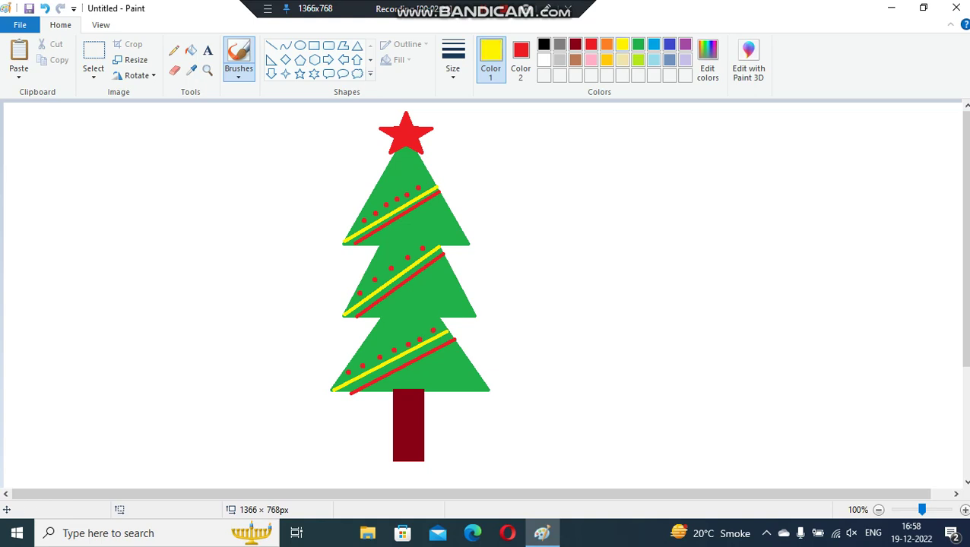
click(376, 240)
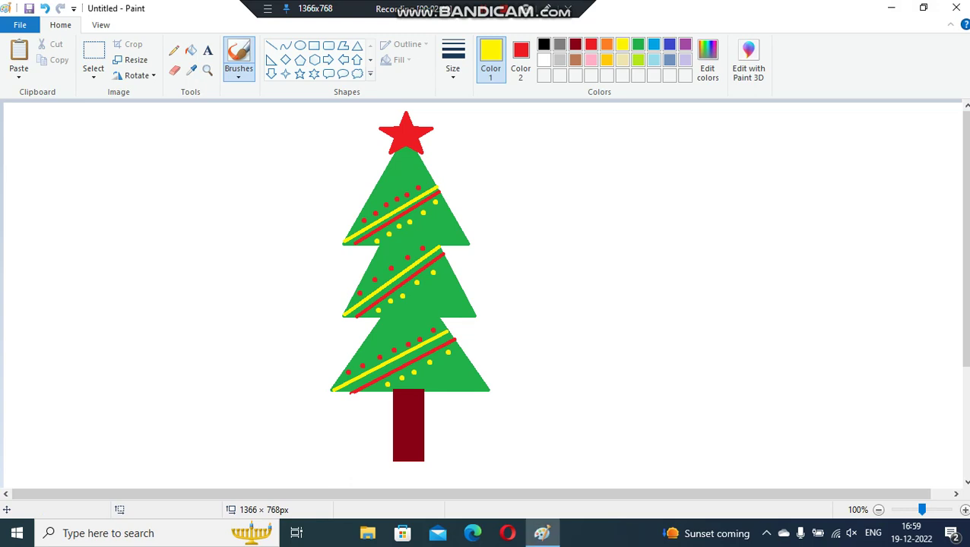
click(299, 74)
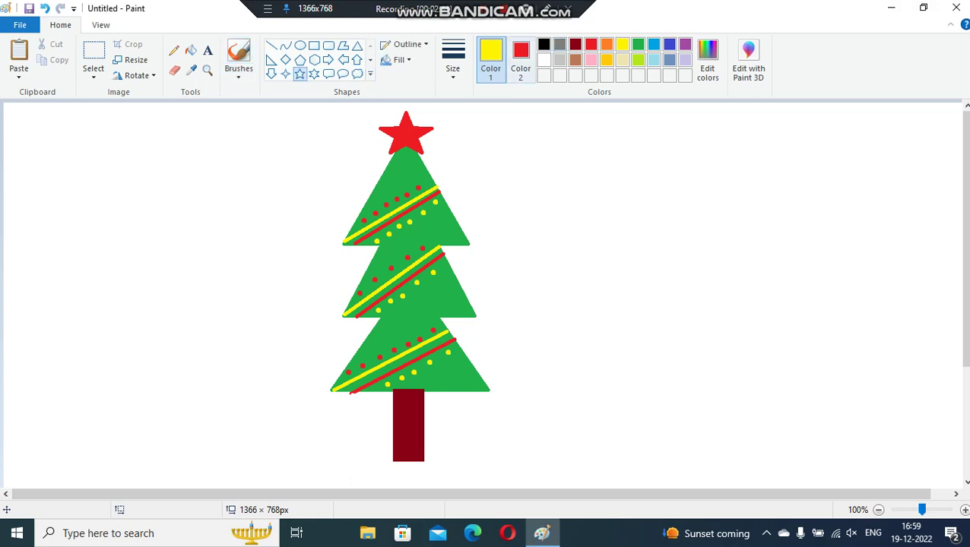
Draw six small red stars at the left and right tips of all three tiers.
click(591, 44)
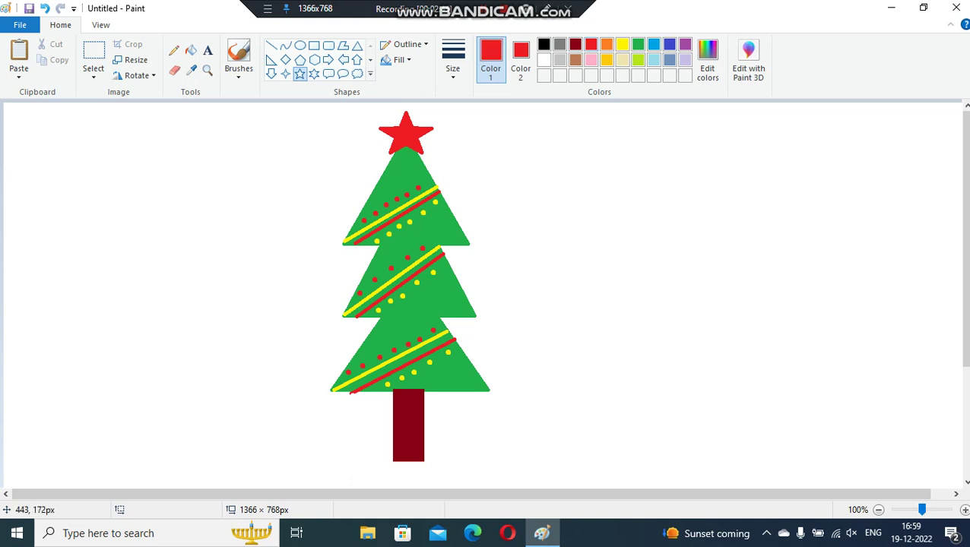
drag(326, 236, 358, 261)
drag(464, 239, 482, 264)
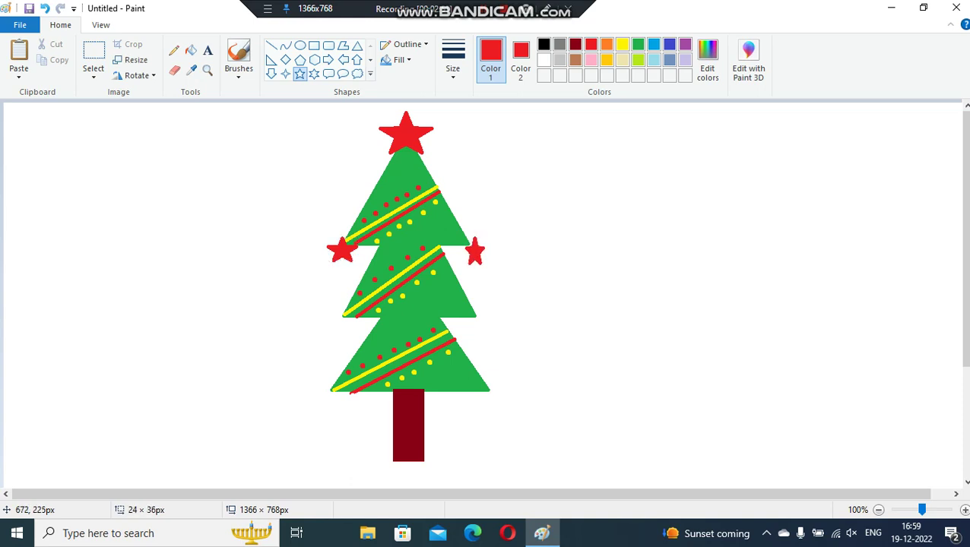
drag(327, 309, 350, 325)
drag(470, 304, 493, 330)
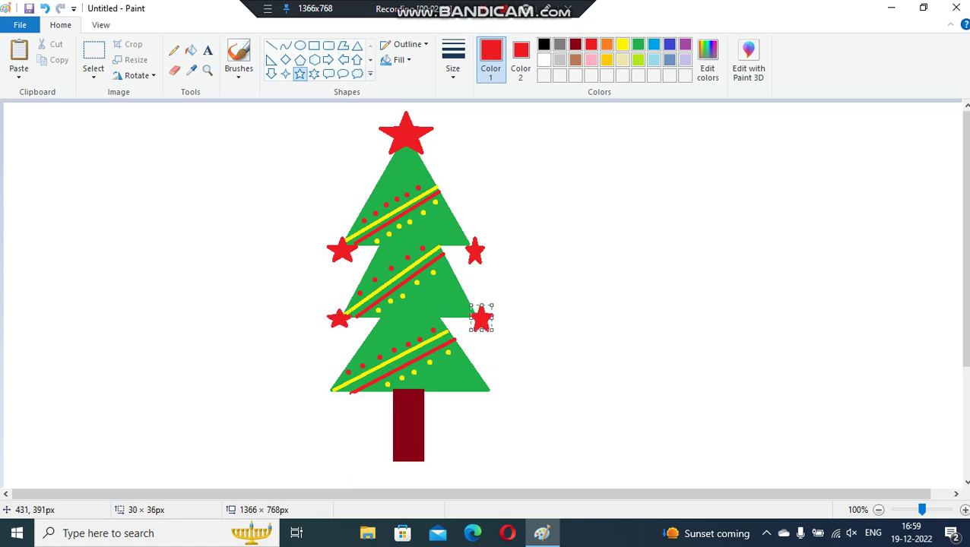
drag(310, 380, 339, 401)
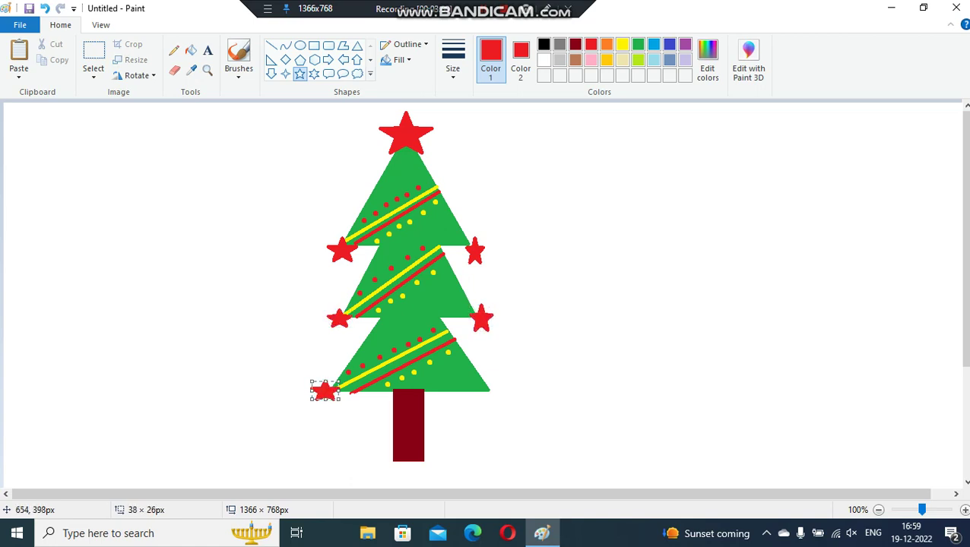
drag(480, 379, 501, 399)
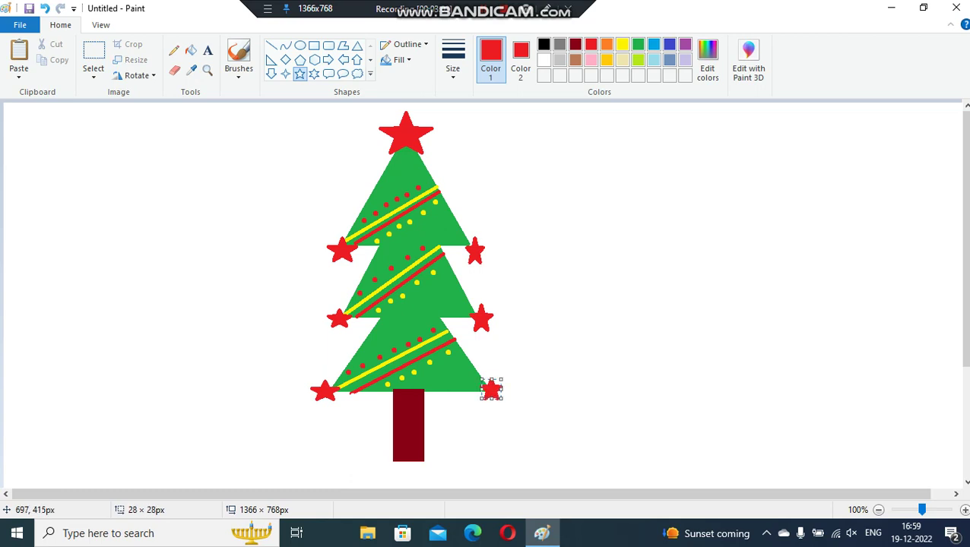
Flatten the bottom-right star to match the others.
click(491, 389)
drag(491, 399, 512, 400)
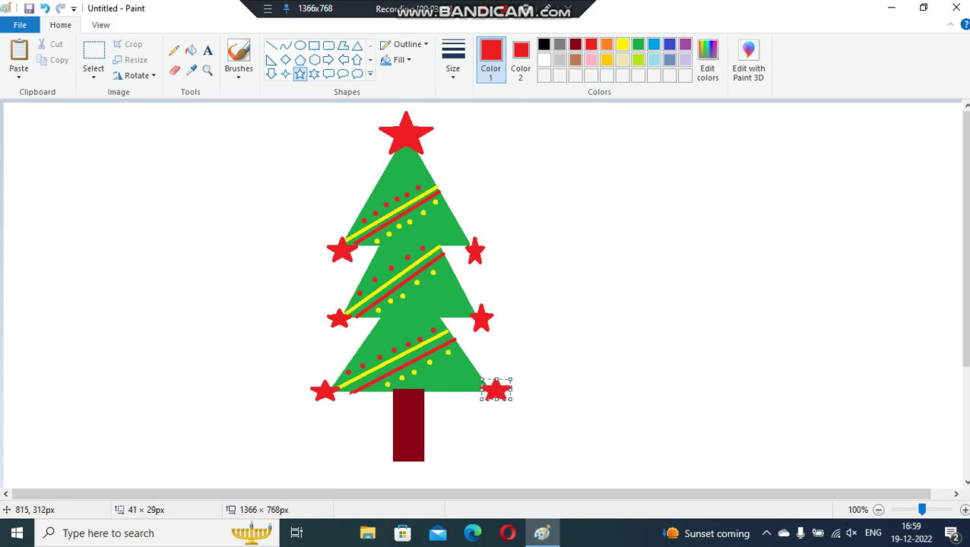
key(Escape)
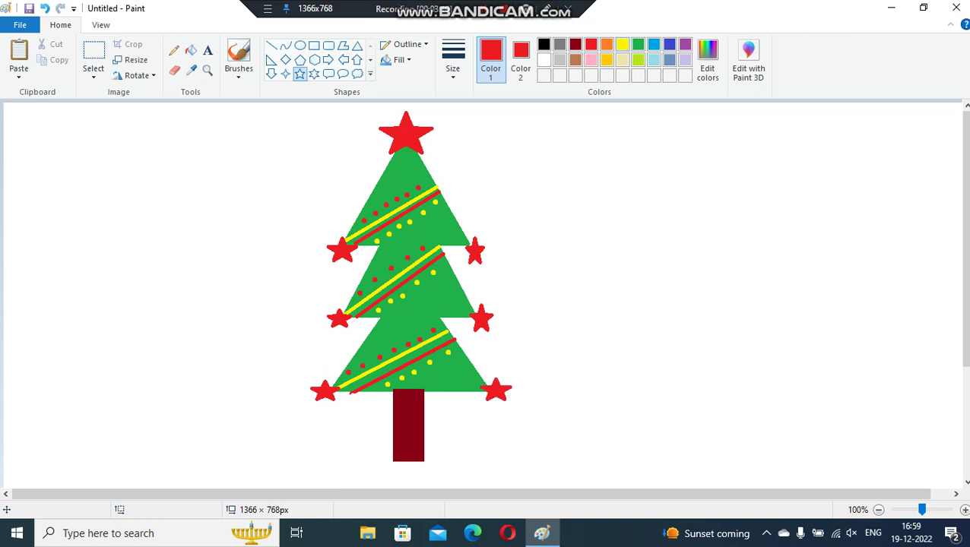
click(622, 44)
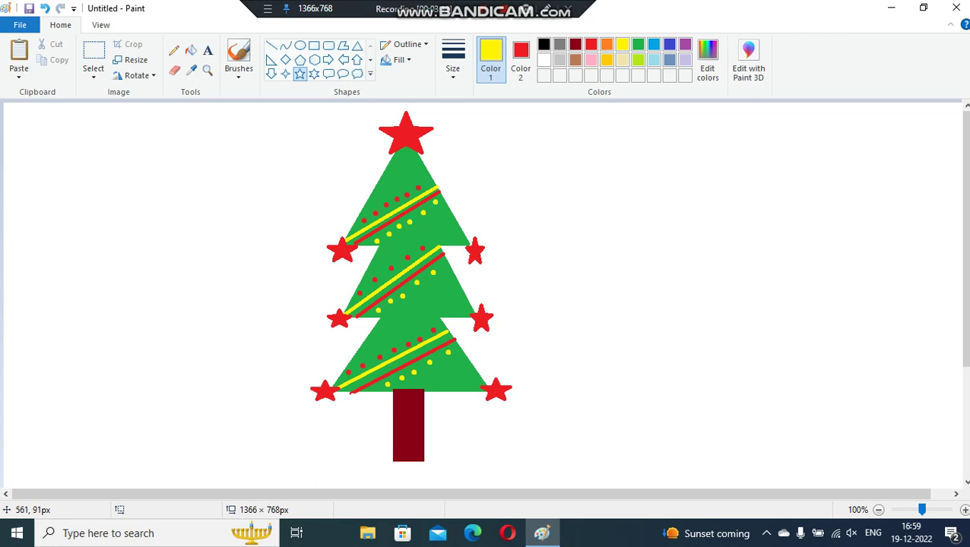
Brush a yellow dot into the centre of each red star, including the top star.
click(238, 68)
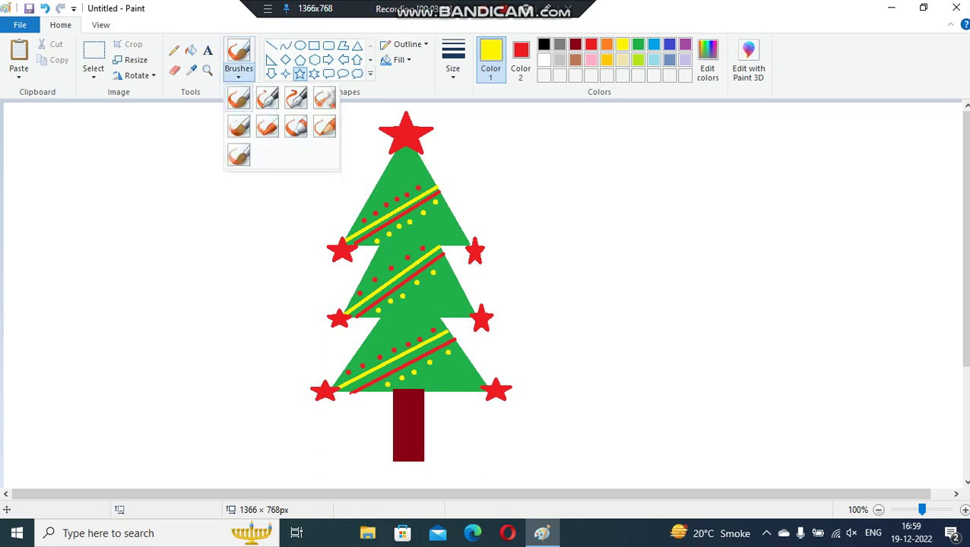
click(239, 127)
click(337, 248)
drag(337, 251, 339, 254)
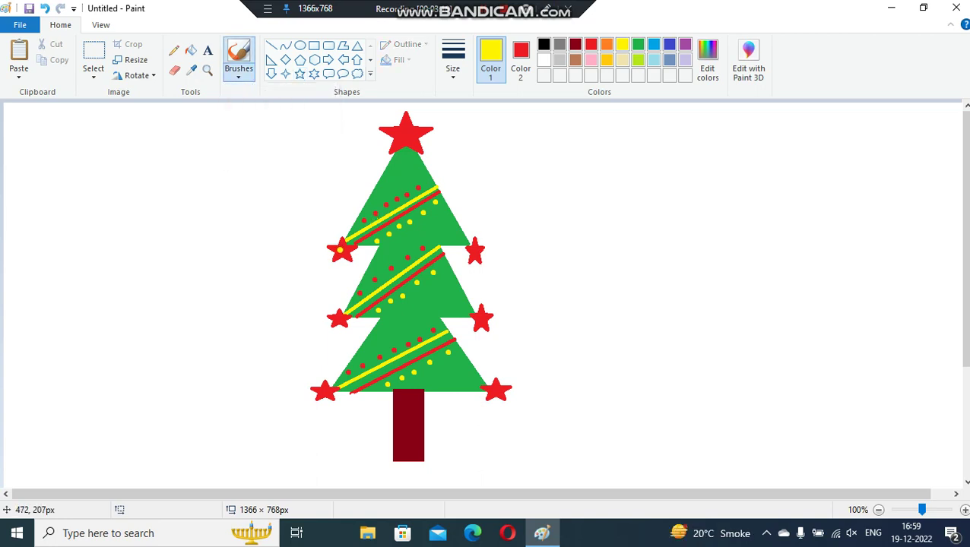
click(325, 392)
click(499, 394)
click(482, 318)
click(473, 250)
click(405, 135)
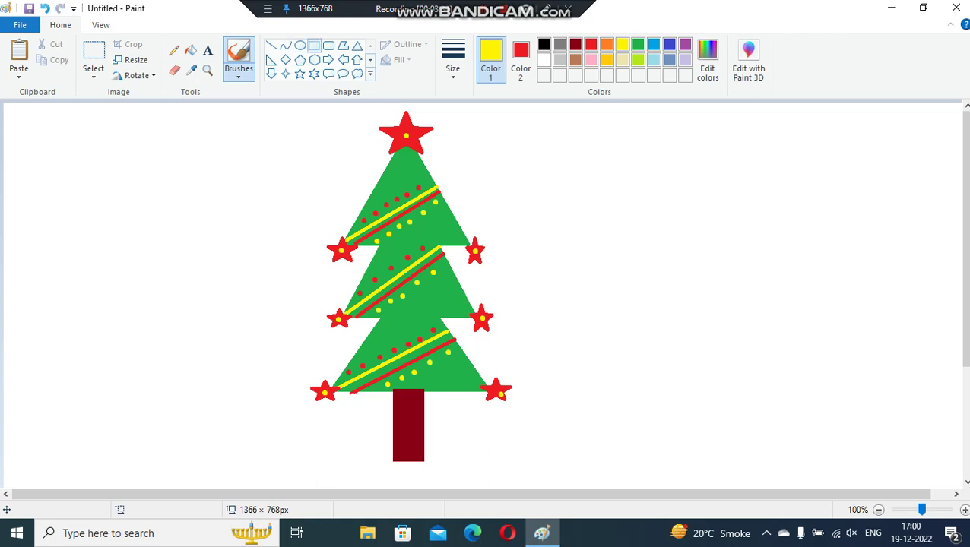
click(314, 46)
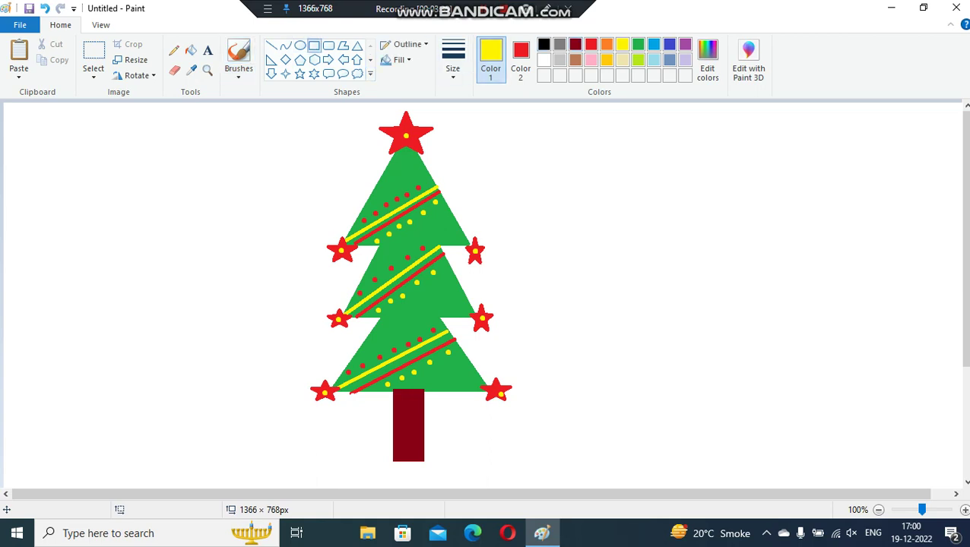
Draw an unfilled black rectangle around the tree, enlarged to include the trunk.
click(544, 44)
click(399, 60)
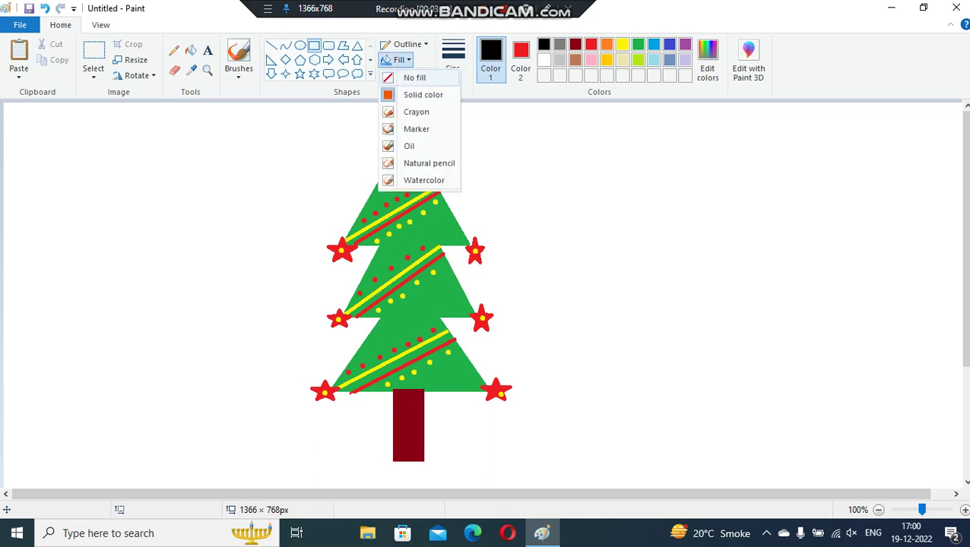
click(415, 127)
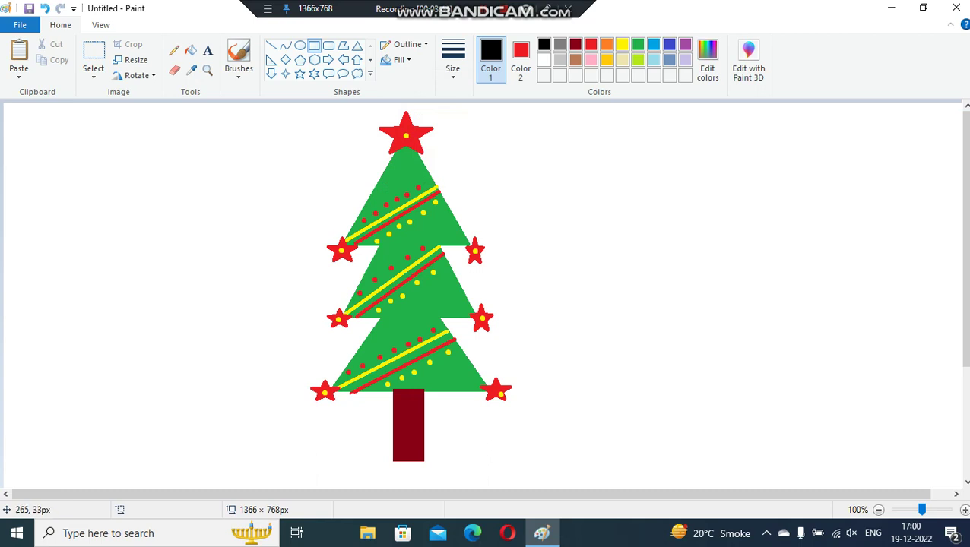
click(521, 61)
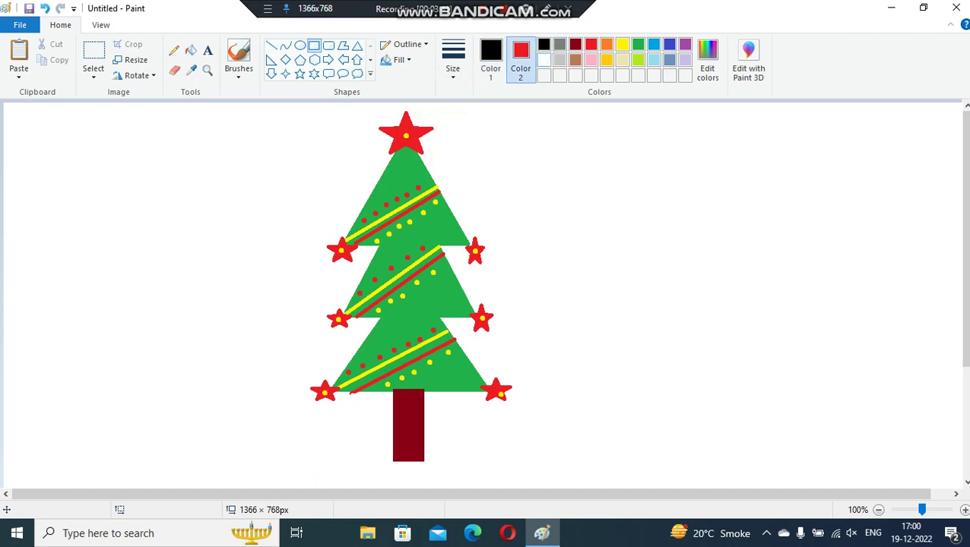
click(544, 60)
drag(200, 105, 570, 414)
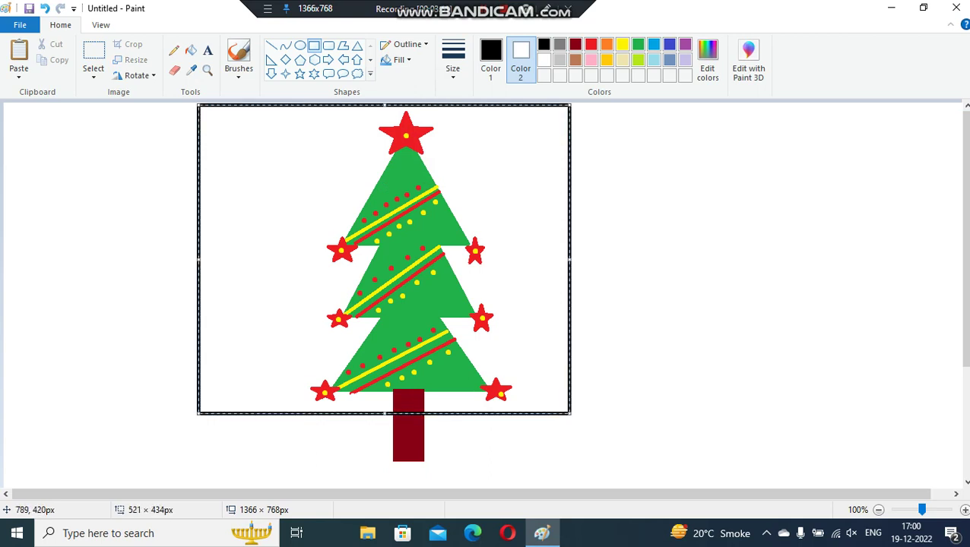
drag(570, 414, 605, 461)
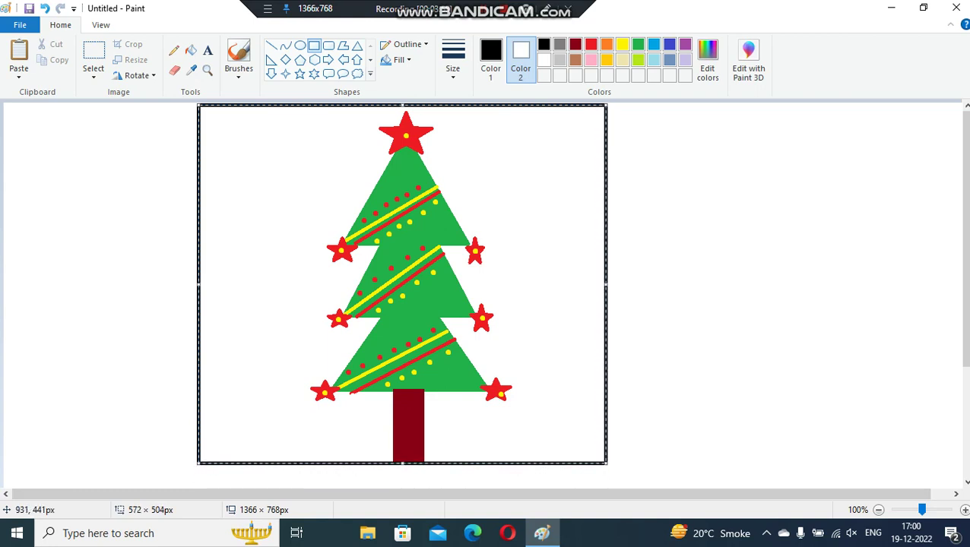
click(758, 367)
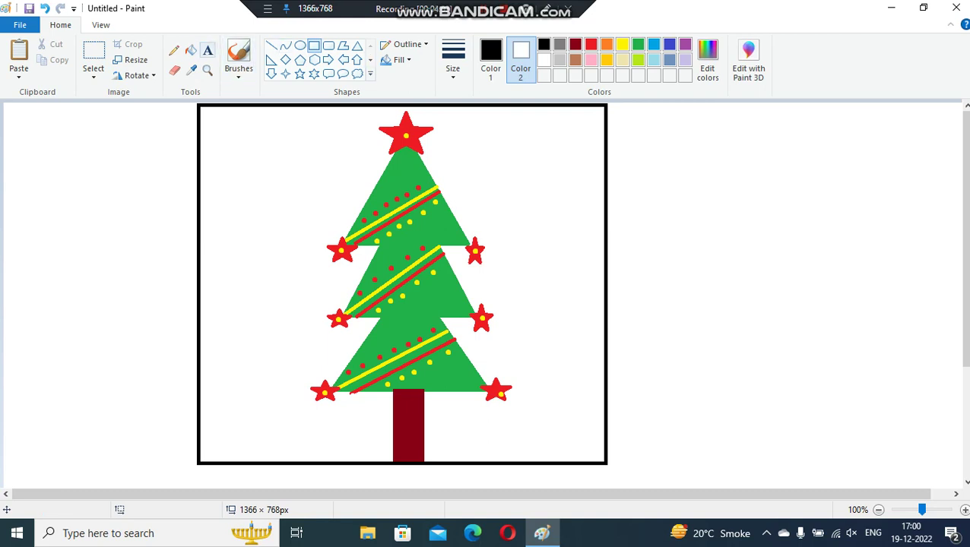
Flood-fill the frame's background with black, undo it, then try turquoise blue.
click(191, 50)
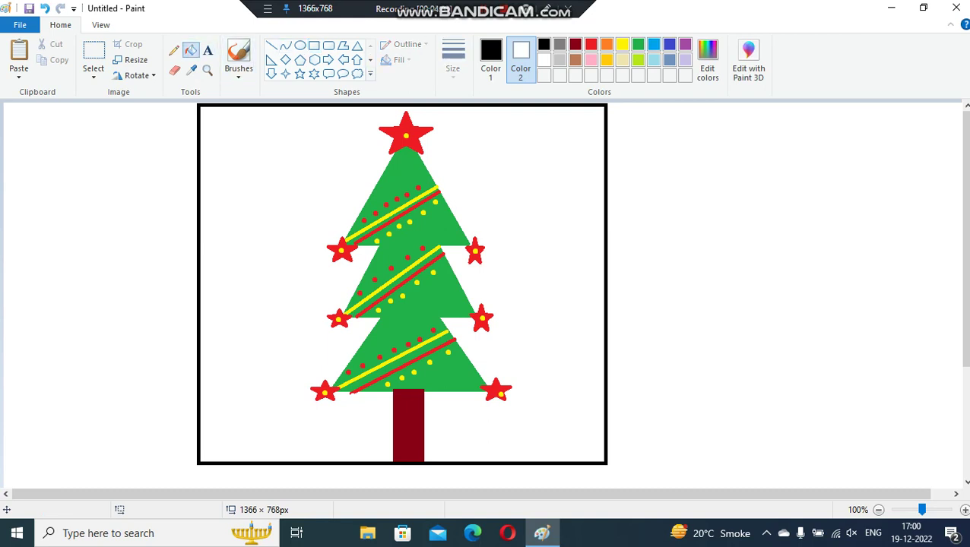
click(558, 173)
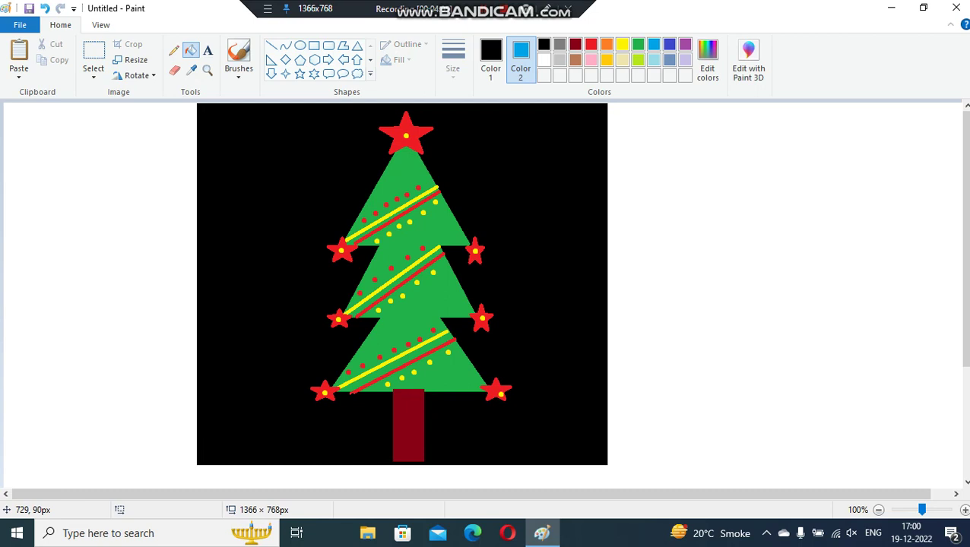
key(ctrl+z)
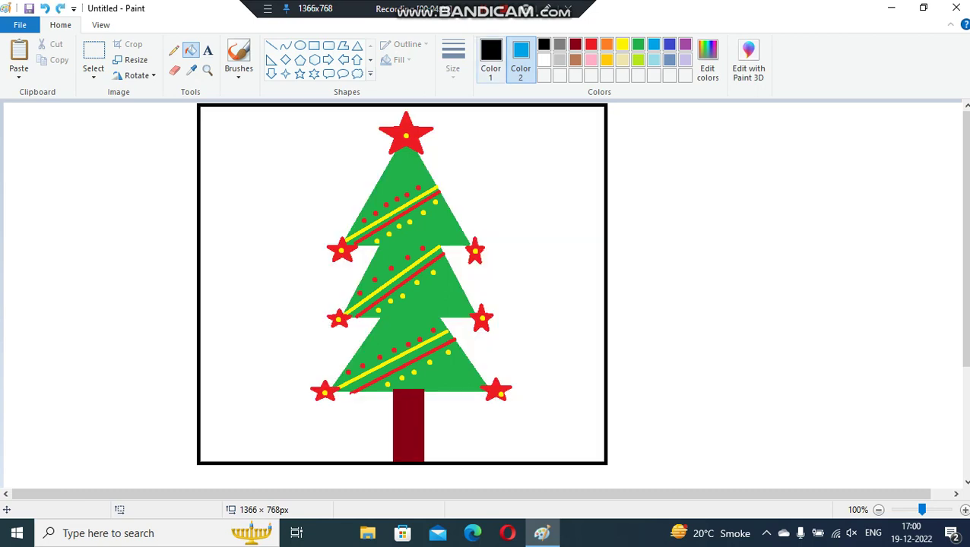
click(490, 61)
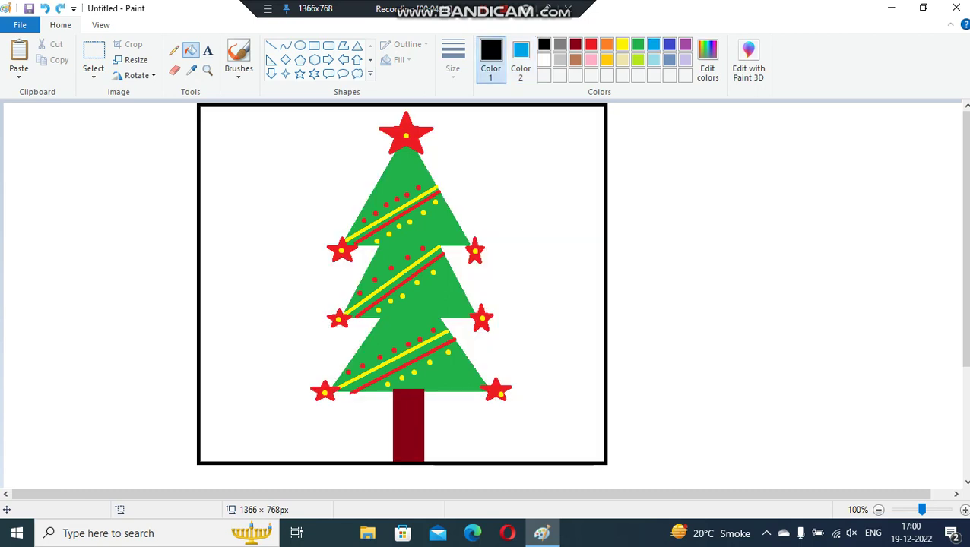
click(653, 44)
click(547, 173)
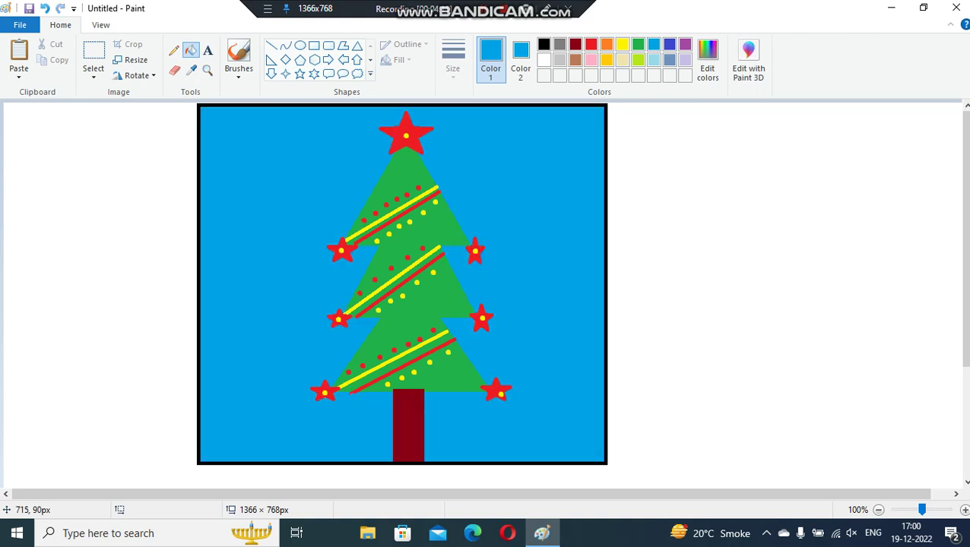
Refill the frame's background with purple, then settle on pink.
click(685, 45)
click(541, 156)
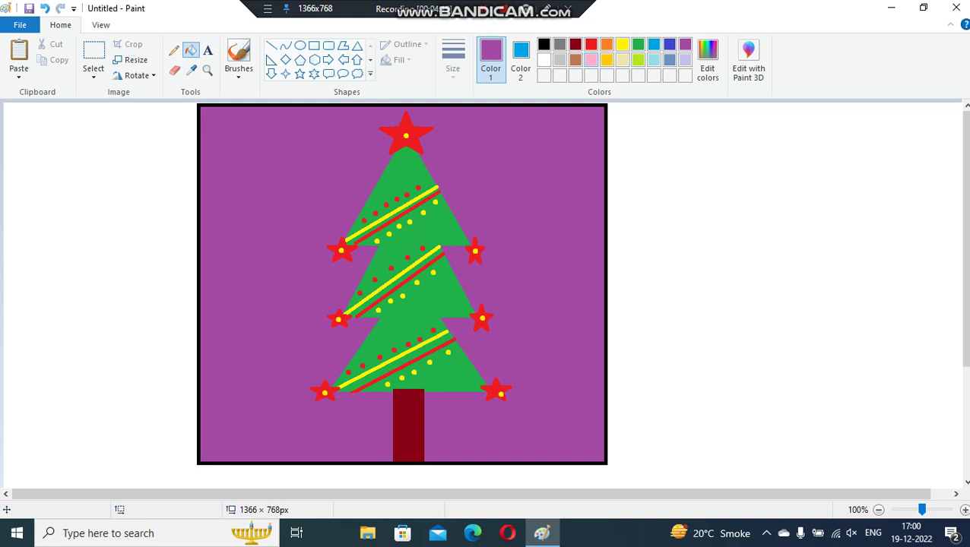
click(591, 59)
click(541, 155)
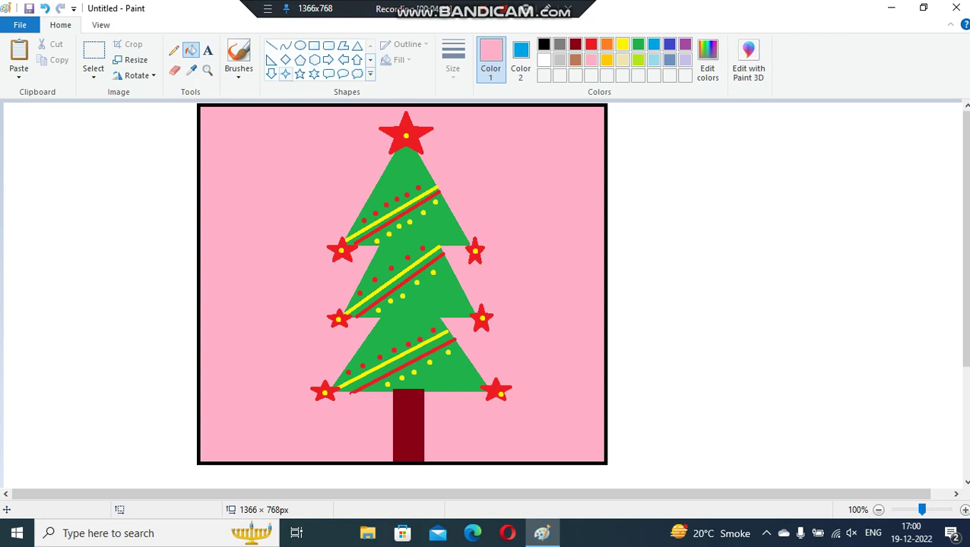
click(286, 74)
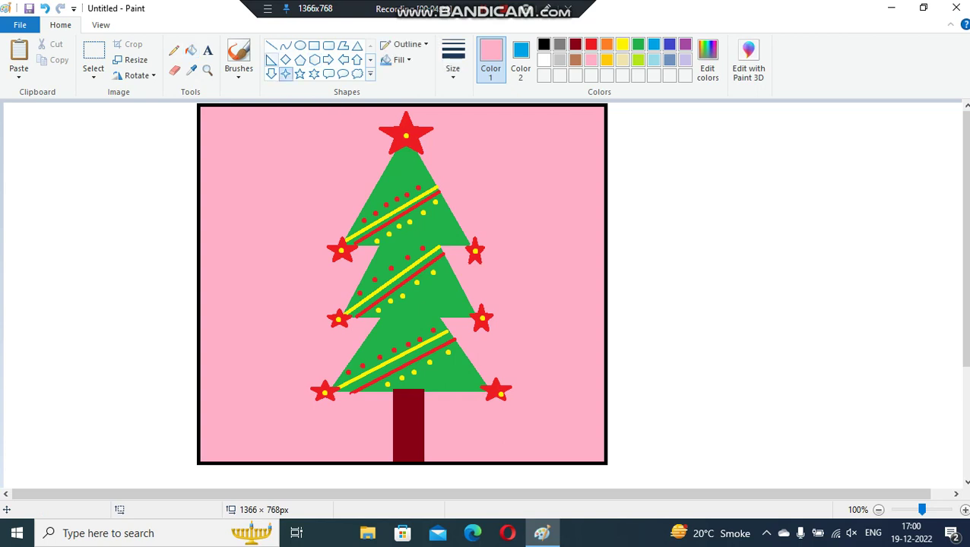
click(370, 73)
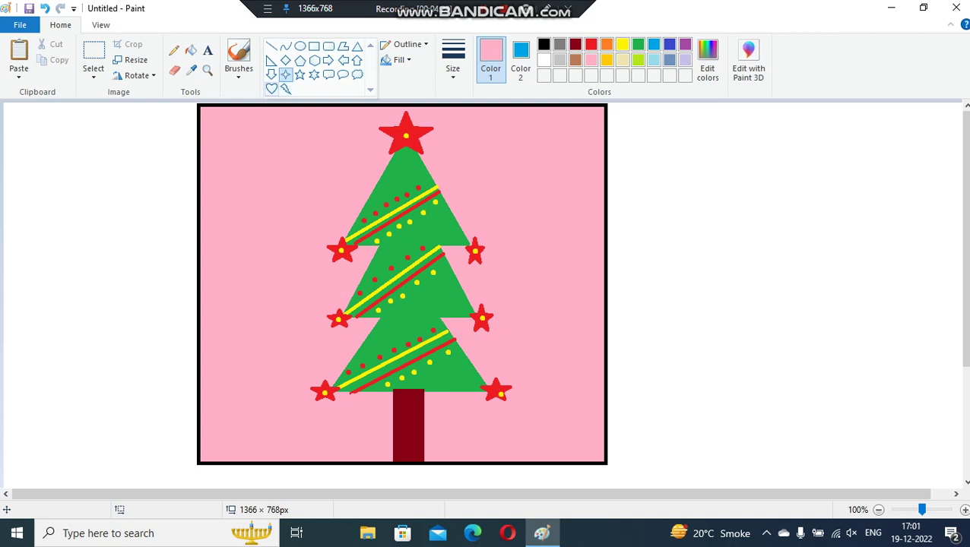
Set both colours to red and draw a small diamond at the frame's top-left.
click(300, 74)
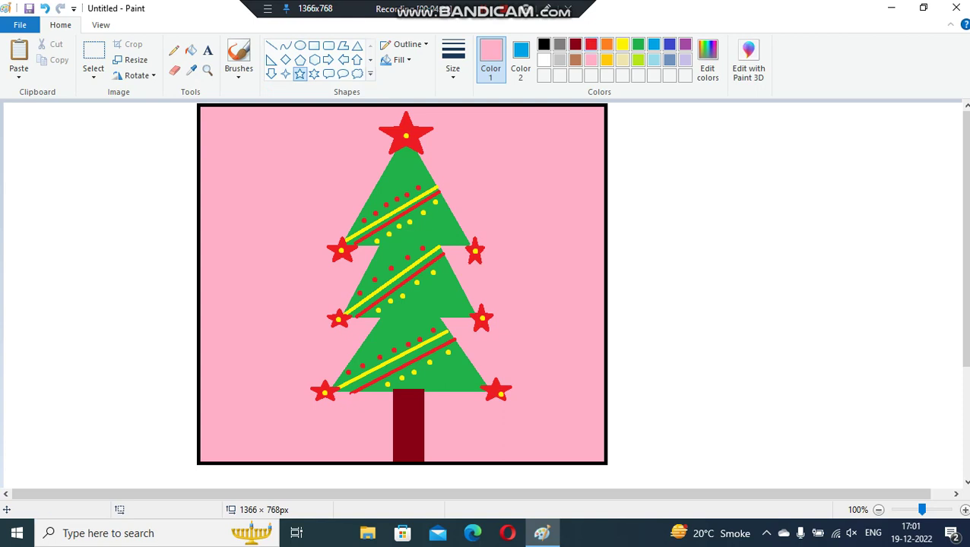
click(591, 44)
click(521, 59)
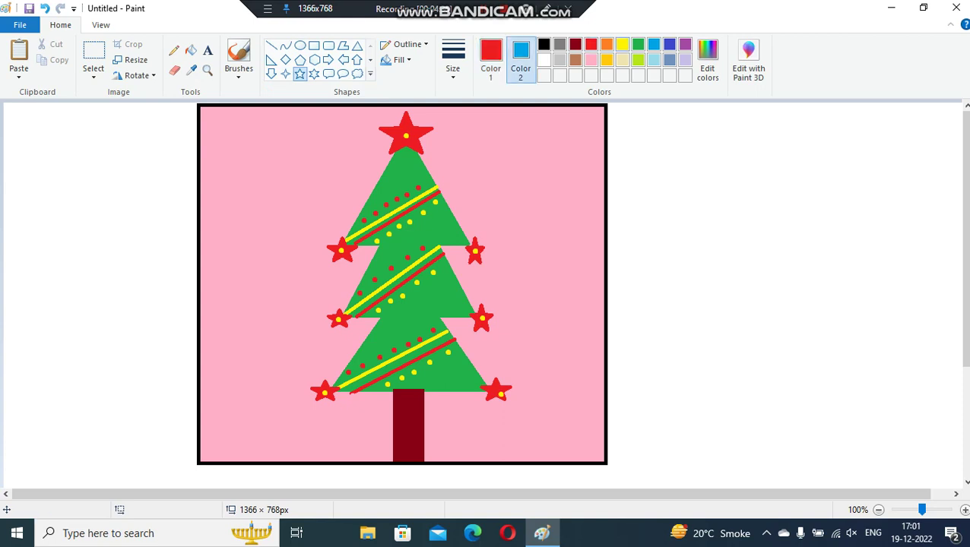
click(591, 44)
click(285, 59)
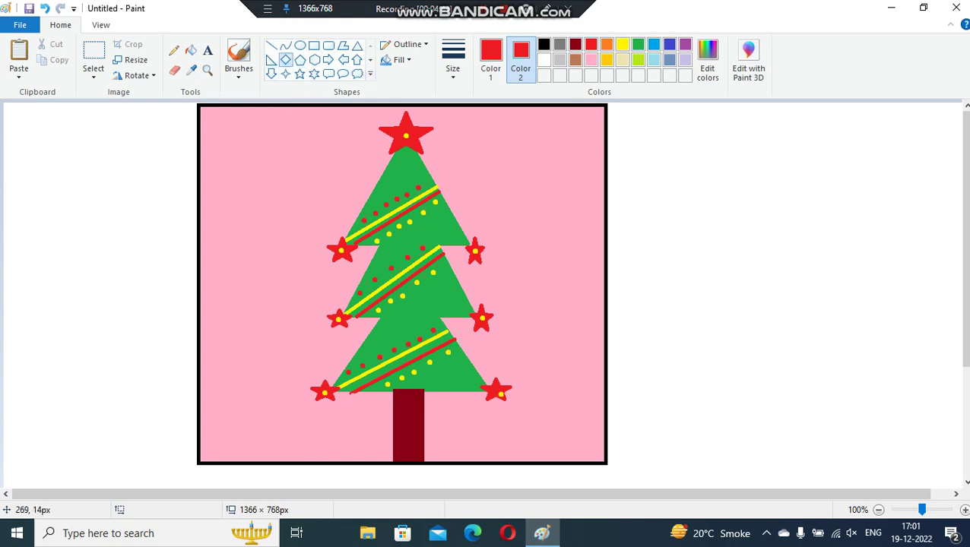
drag(200, 109, 224, 134)
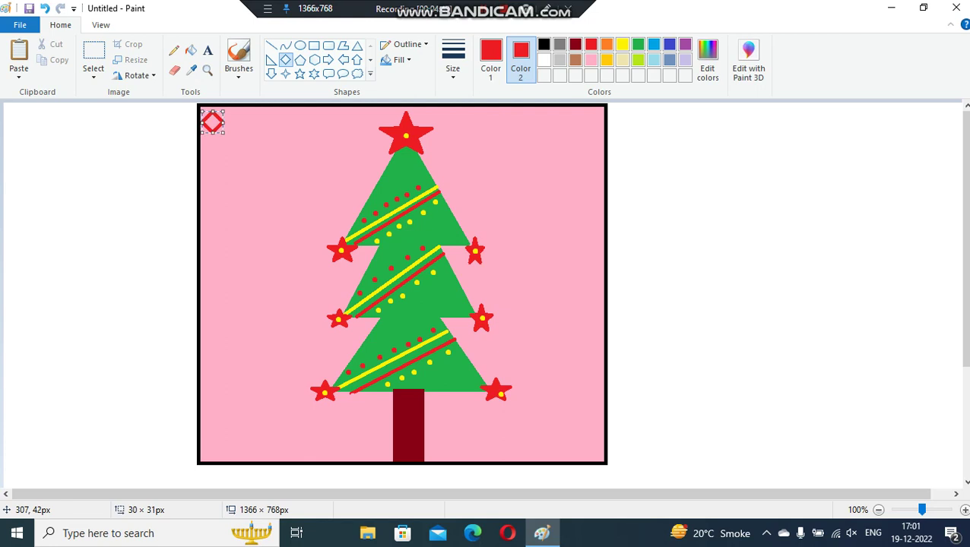
Switch to solid fill and add diamonds at the other corners and midway down both sides.
click(398, 60)
click(423, 94)
drag(568, 111, 595, 137)
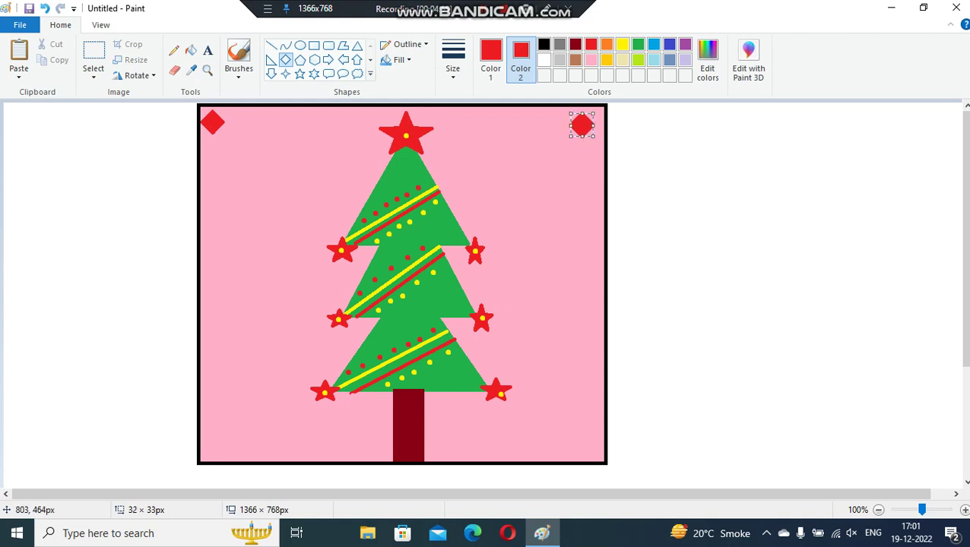
drag(575, 433, 594, 457)
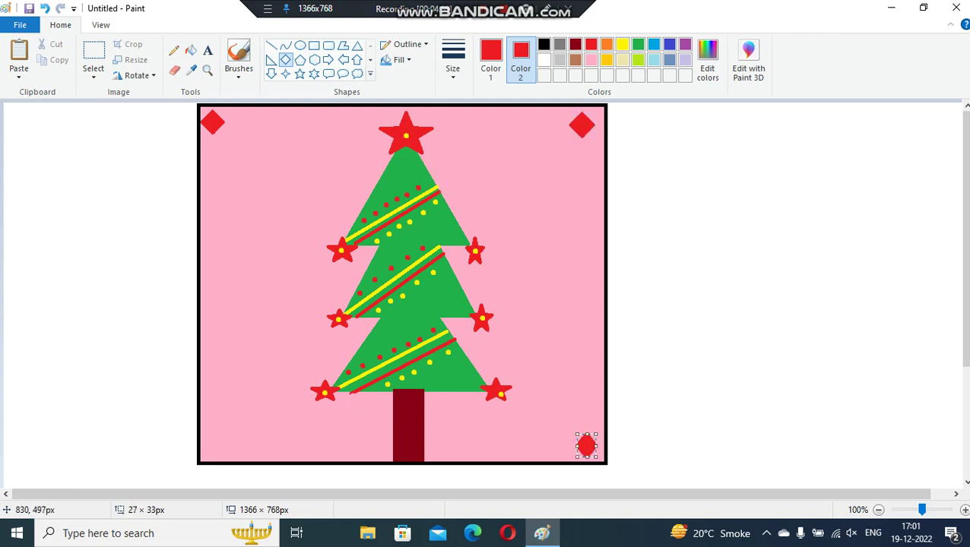
drag(211, 435, 235, 455)
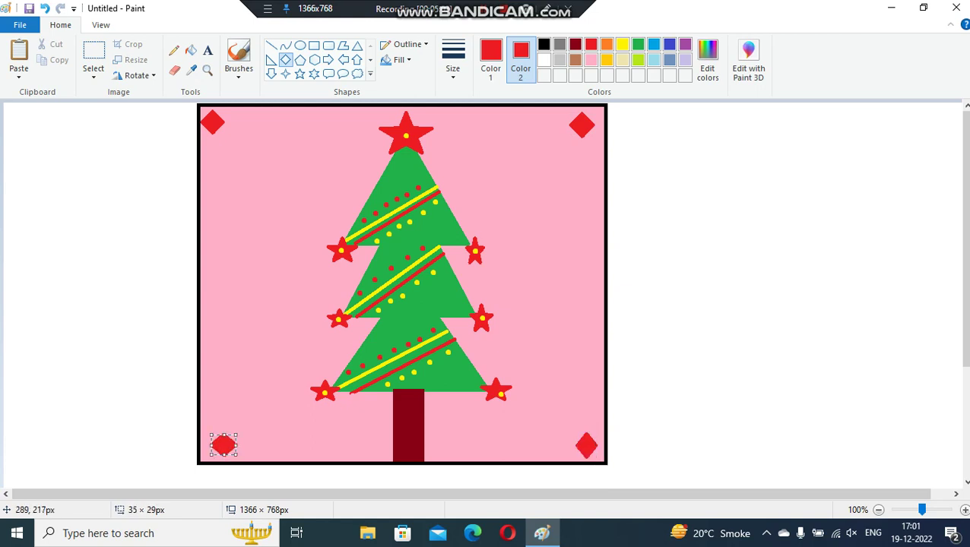
drag(208, 268, 226, 294)
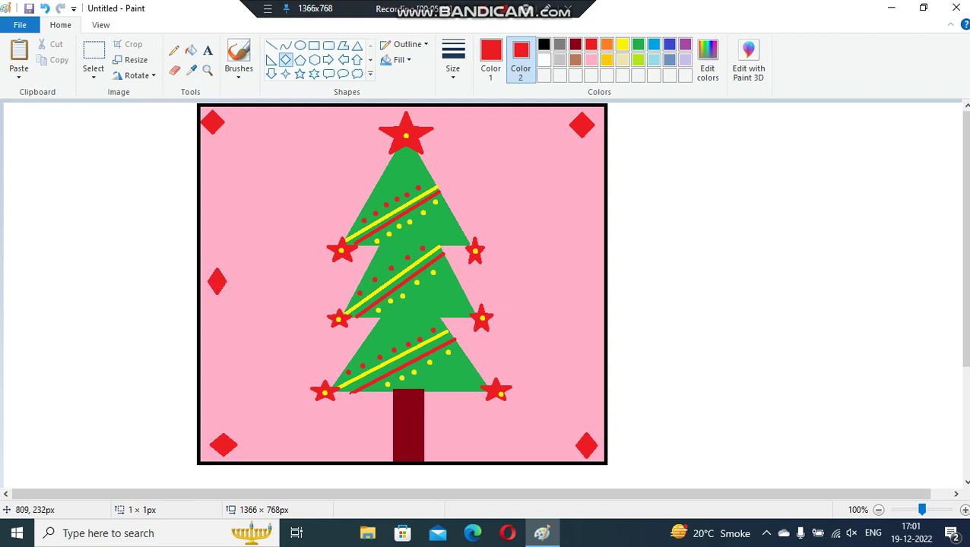
drag(581, 267, 600, 289)
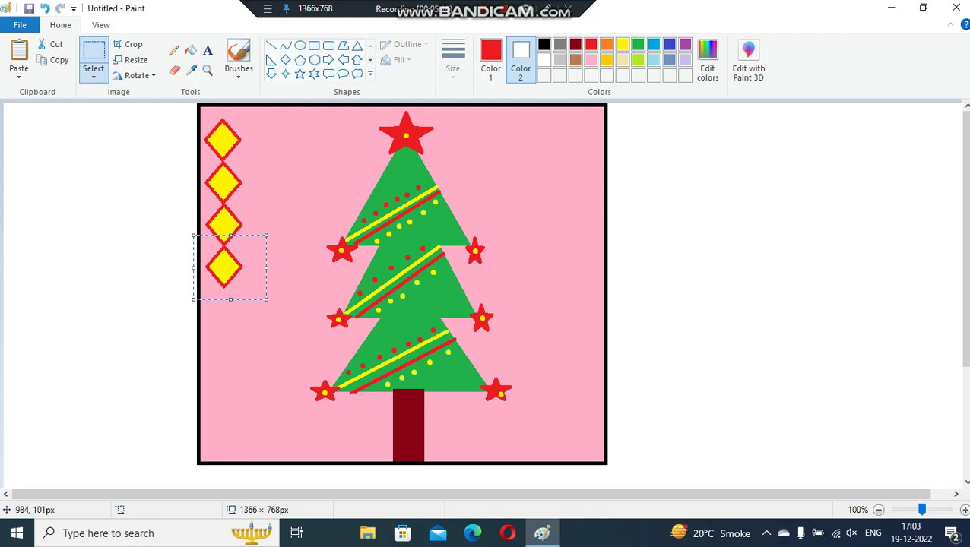
Set the fill colour to yellow and draw a red-outlined yellow diamond beside the card.
click(490, 60)
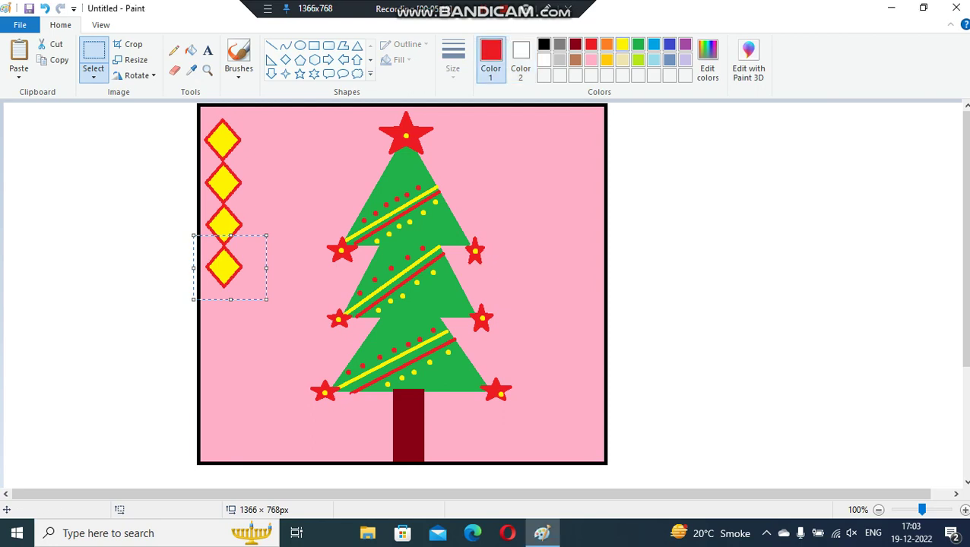
click(520, 61)
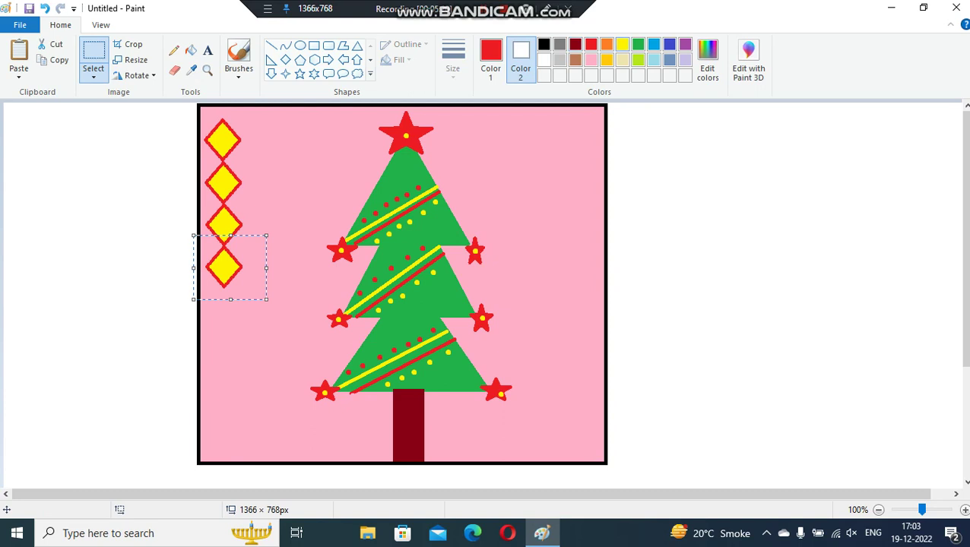
click(622, 44)
drag(691, 162, 728, 198)
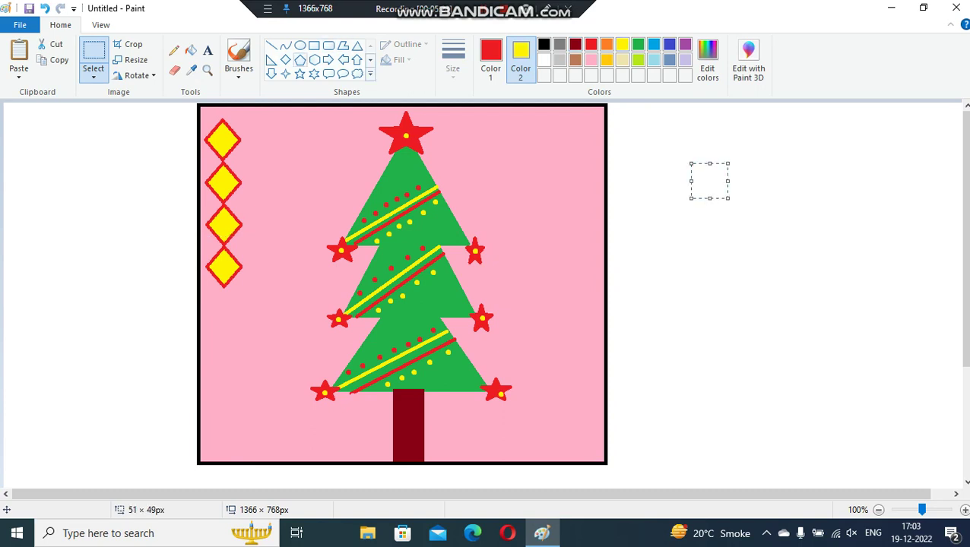
click(286, 59)
drag(749, 162, 789, 208)
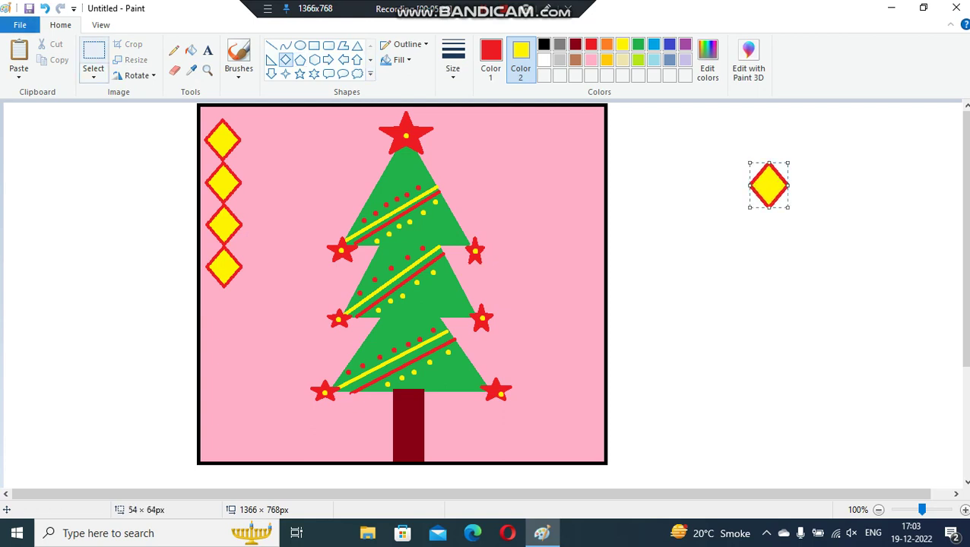
Copy the new diamond and paste a copy directly below it.
click(93, 52)
drag(734, 155, 809, 219)
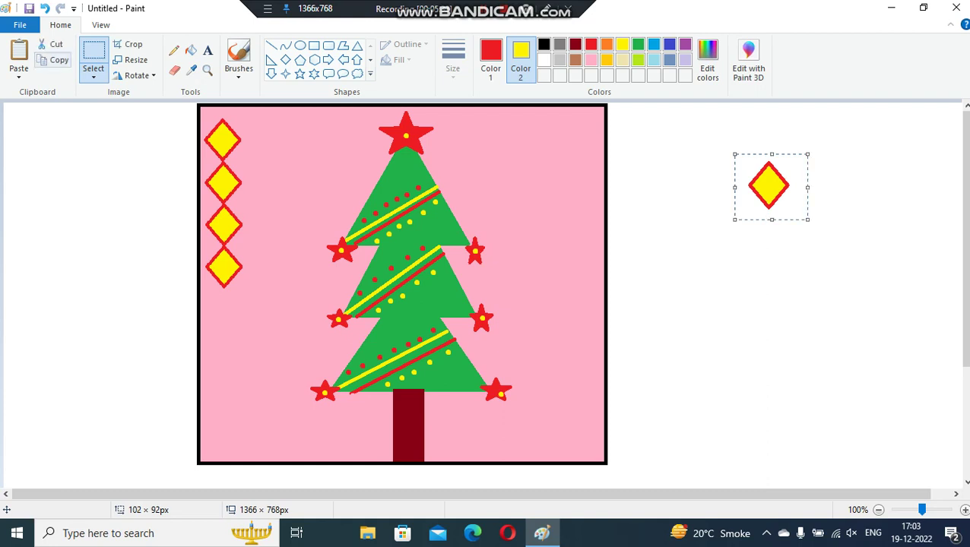
click(543, 60)
click(19, 52)
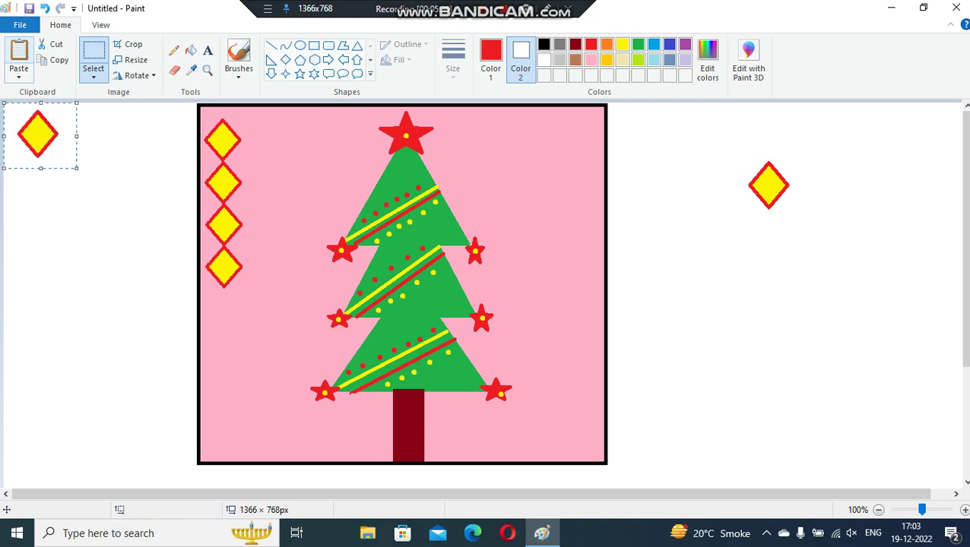
mouse_move(33, 148)
mouse_down()
mouse_move(659, 322)
mouse_move(765, 250)
mouse_up()
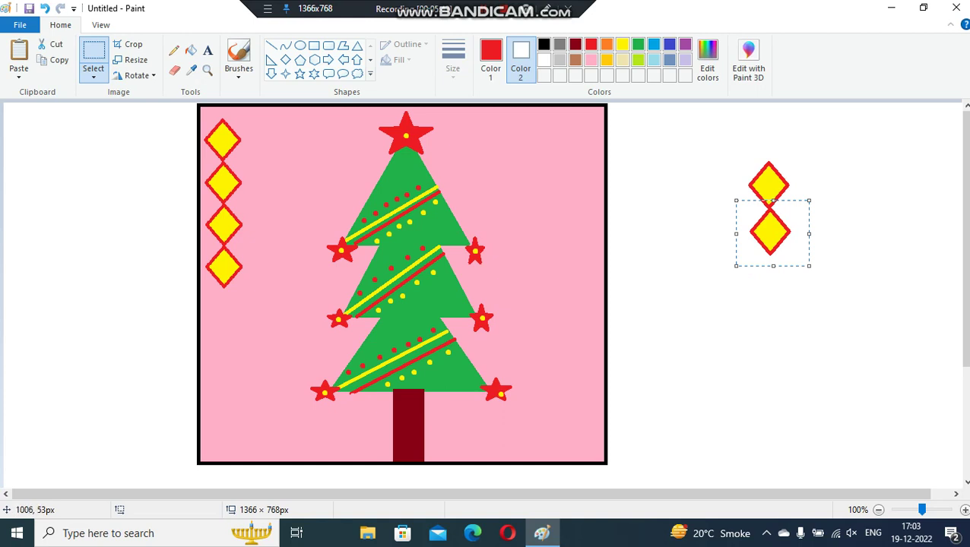
Duplicate the two-diamond pair beneath itself to form a four-diamond column.
drag(721, 141, 752, 209)
click(787, 164)
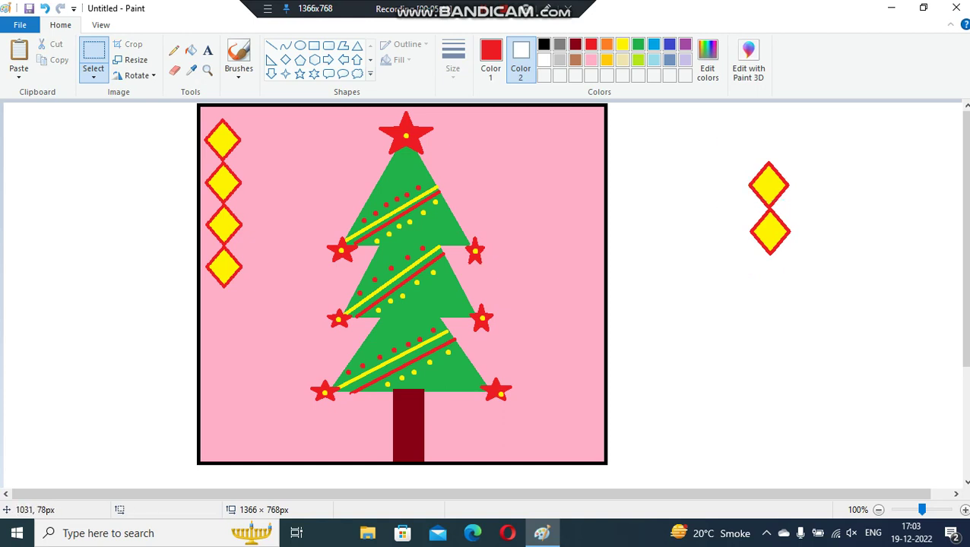
drag(723, 148, 812, 289)
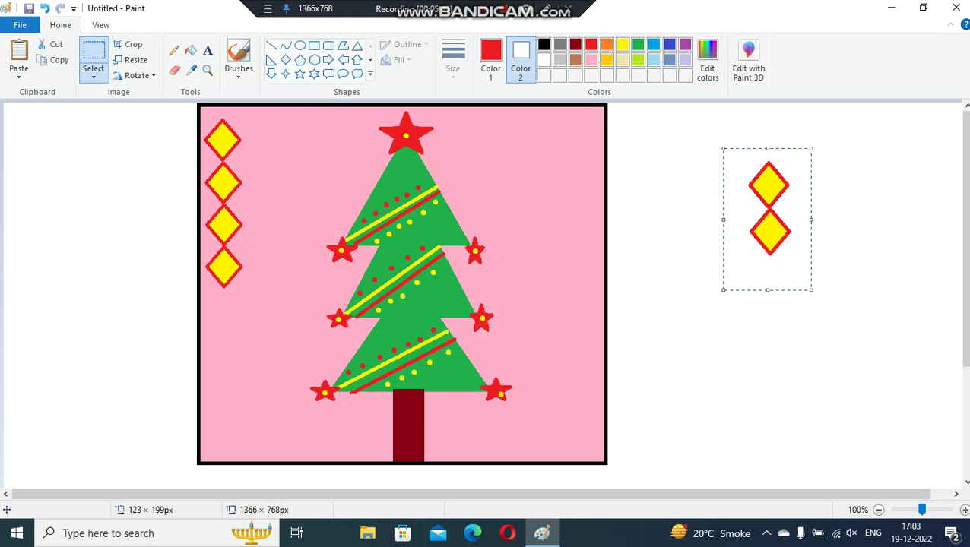
key(ctrl+v)
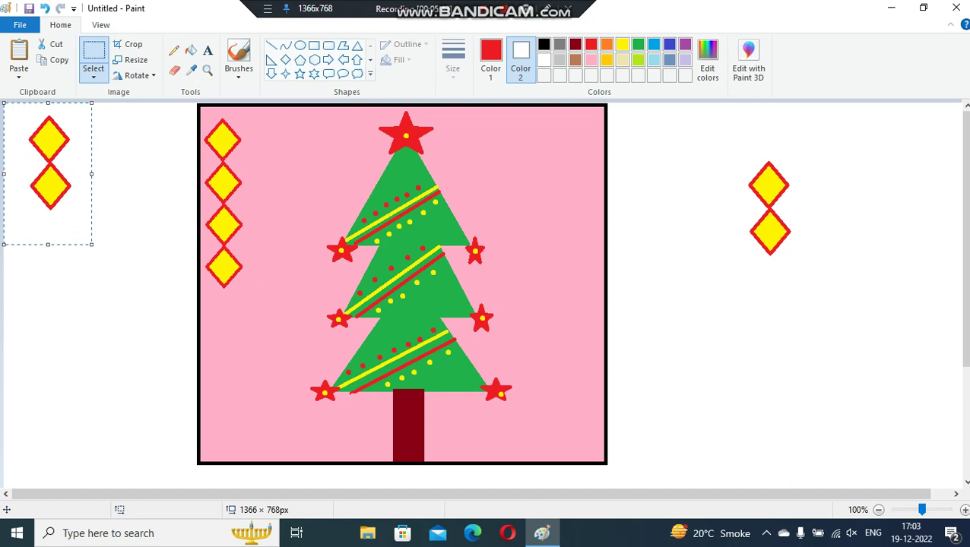
mouse_move(50, 163)
mouse_down()
mouse_move(805, 316)
mouse_move(787, 313)
mouse_up()
key(Escape)
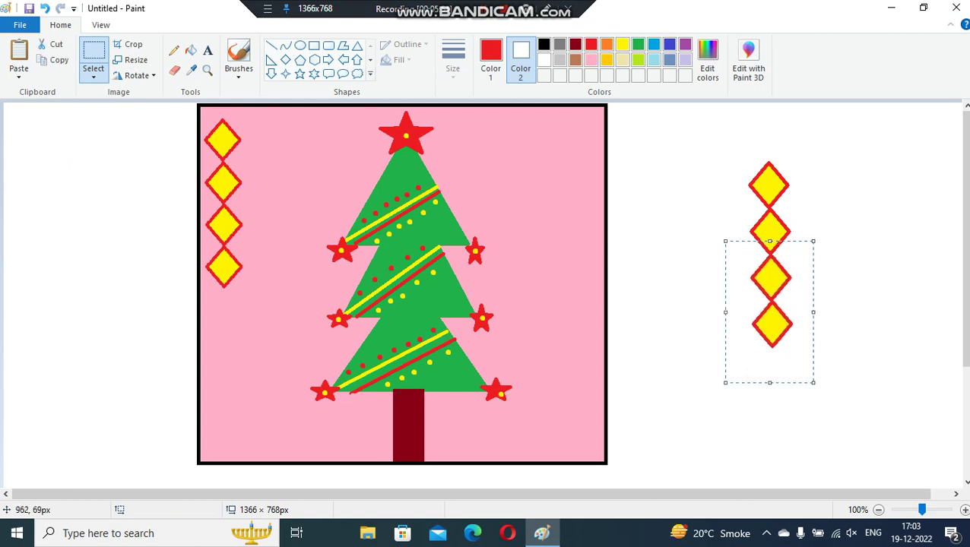
mouse_move(689, 153)
mouse_down()
mouse_move(730, 325)
mouse_move(805, 346)
mouse_up()
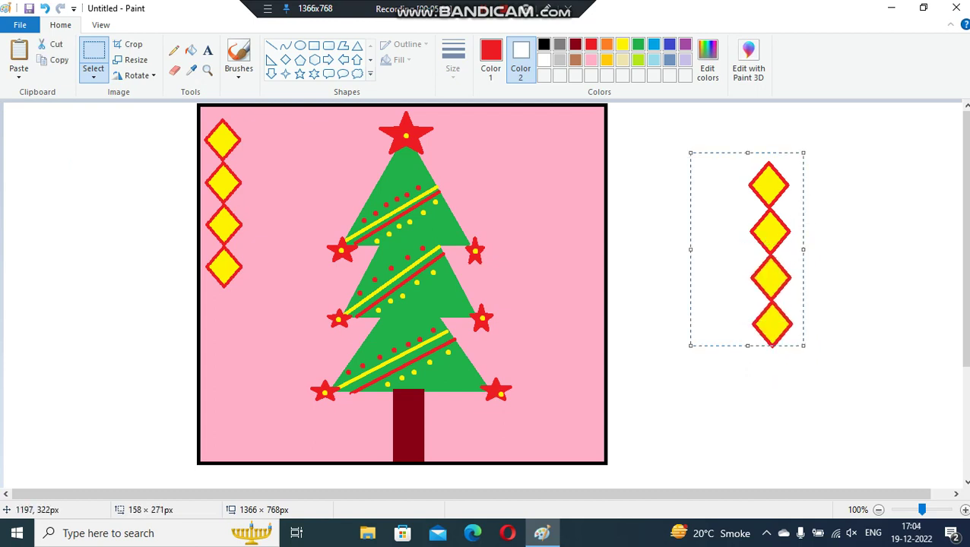
Drag the four-diamond column onto the card's left edge to extend the left border.
click(707, 150)
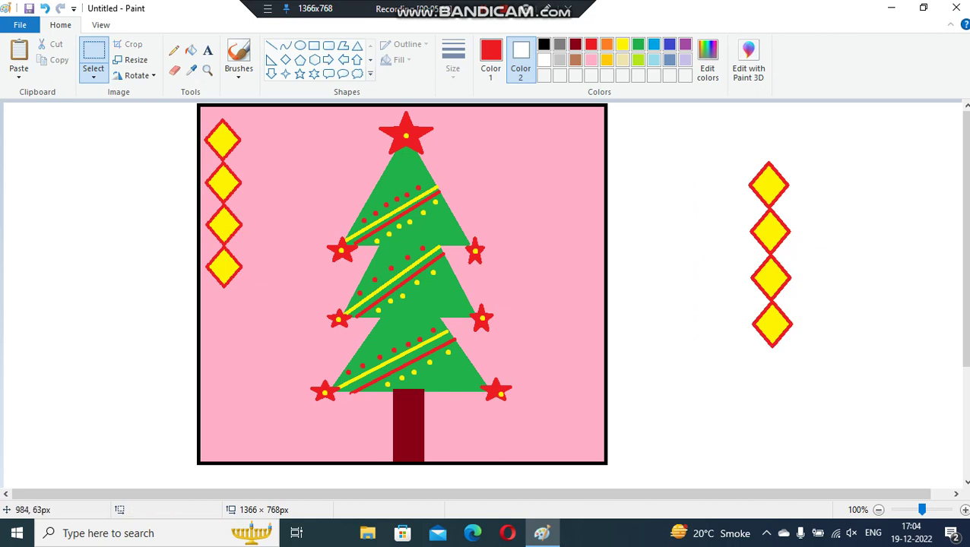
drag(706, 148, 849, 389)
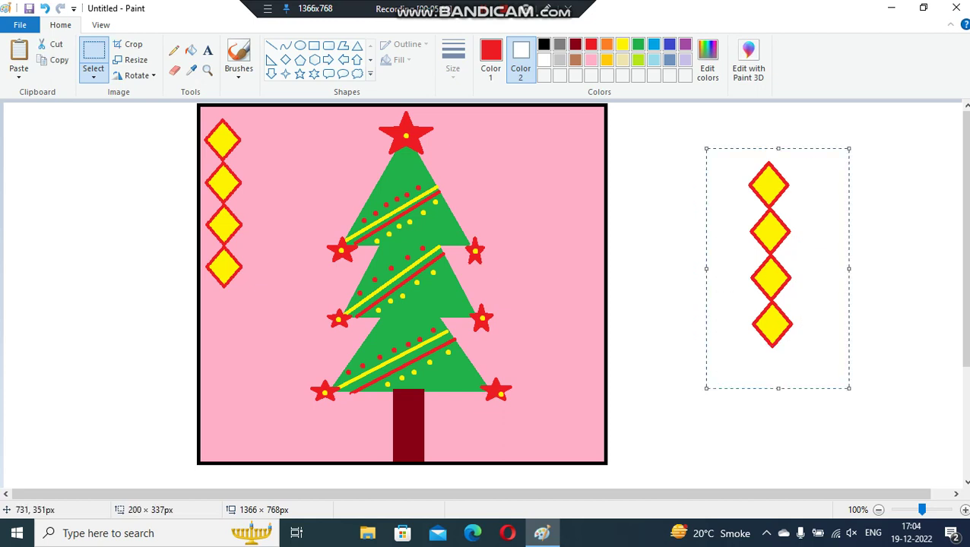
drag(778, 268, 634, 322)
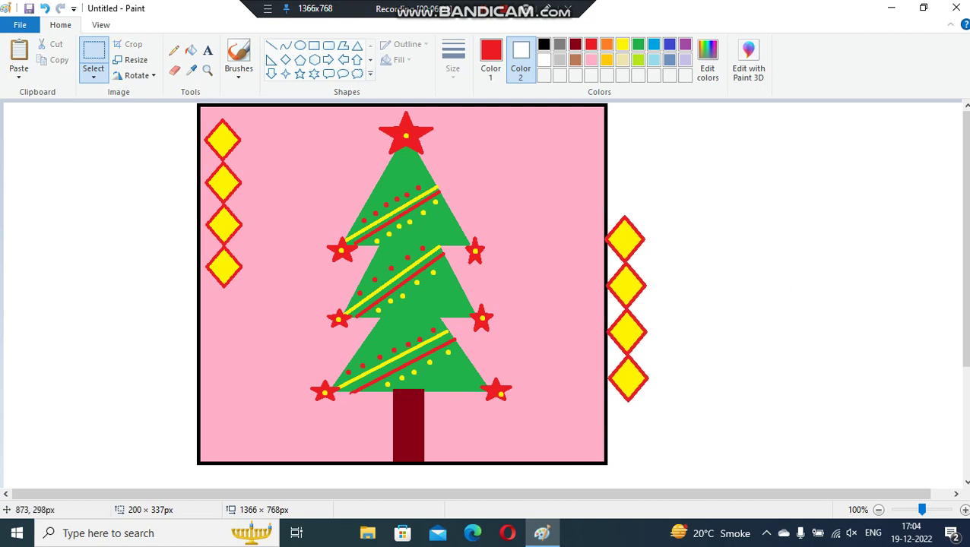
mouse_move(634, 323)
mouse_down()
mouse_move(393, 341)
mouse_move(224, 376)
mouse_up()
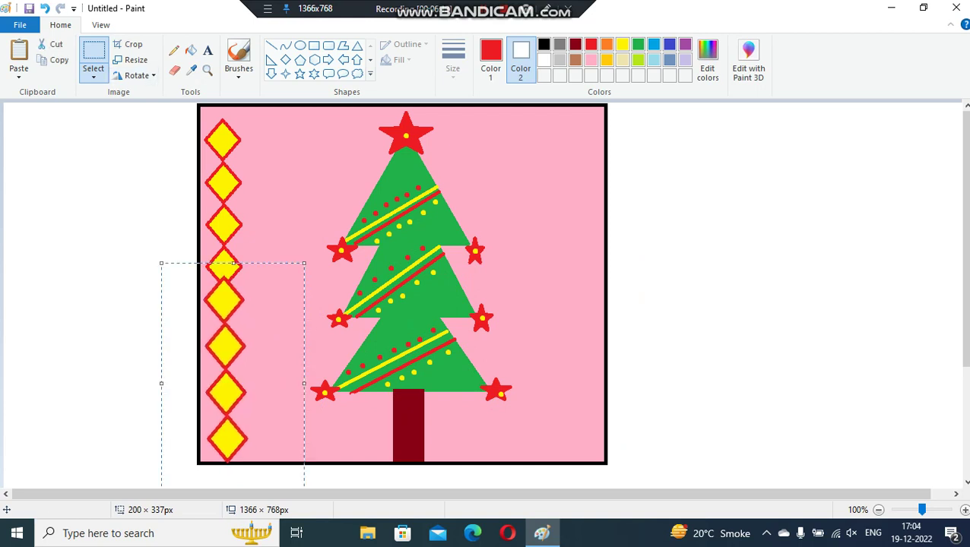
Paste diamond pairs at the card's top-right corner and just below them.
drag(202, 113, 239, 282)
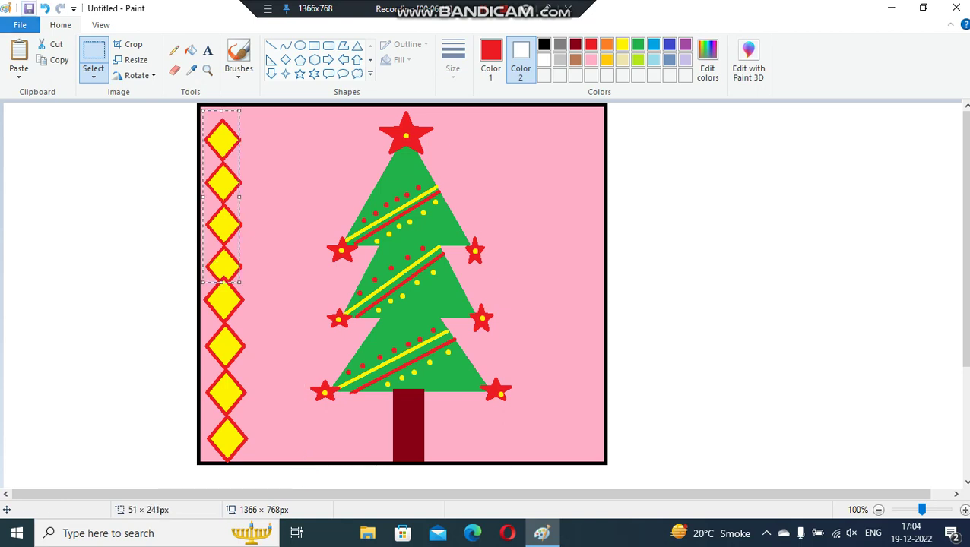
click(19, 59)
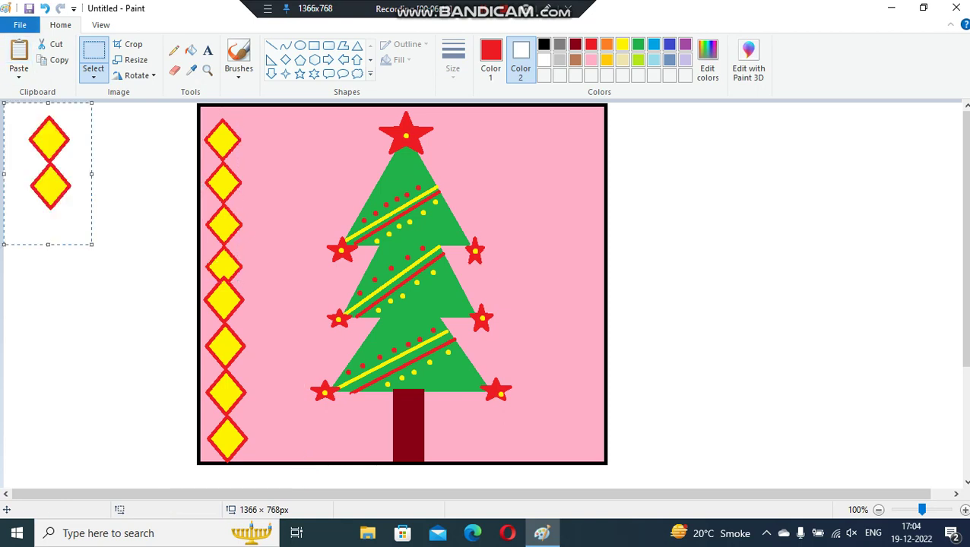
drag(65, 163, 592, 163)
key(ctrl+v)
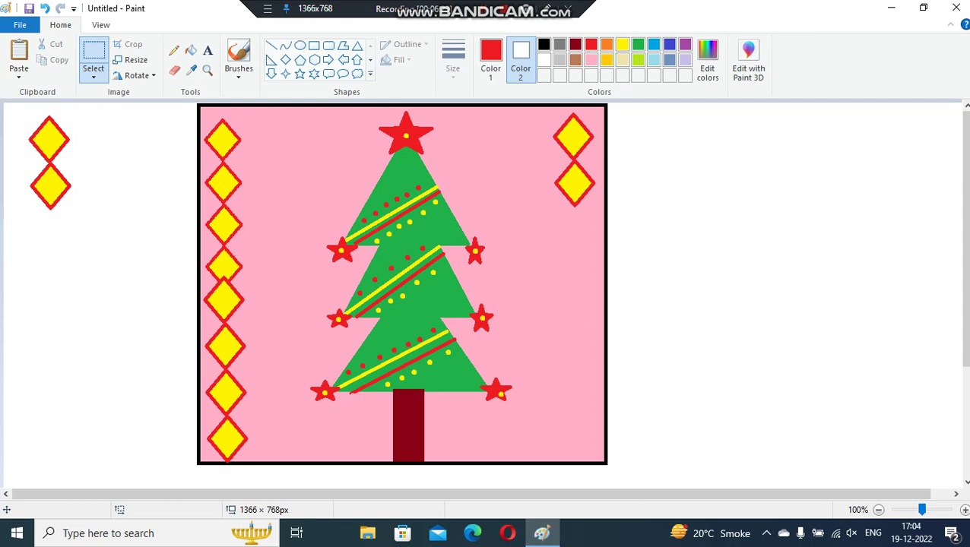
mouse_move(47, 163)
mouse_down()
mouse_move(661, 240)
mouse_move(575, 249)
mouse_up()
Paste further diamond pairs down the right edge to the bottom, aligning the last pair.
key(ctrl+v)
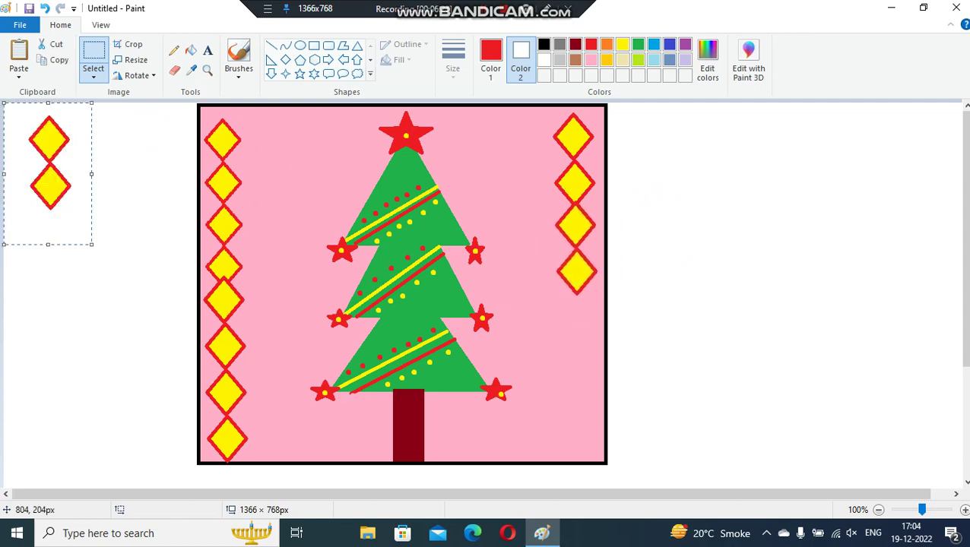
mouse_move(47, 161)
mouse_down()
mouse_move(572, 312)
mouse_move(574, 344)
mouse_up()
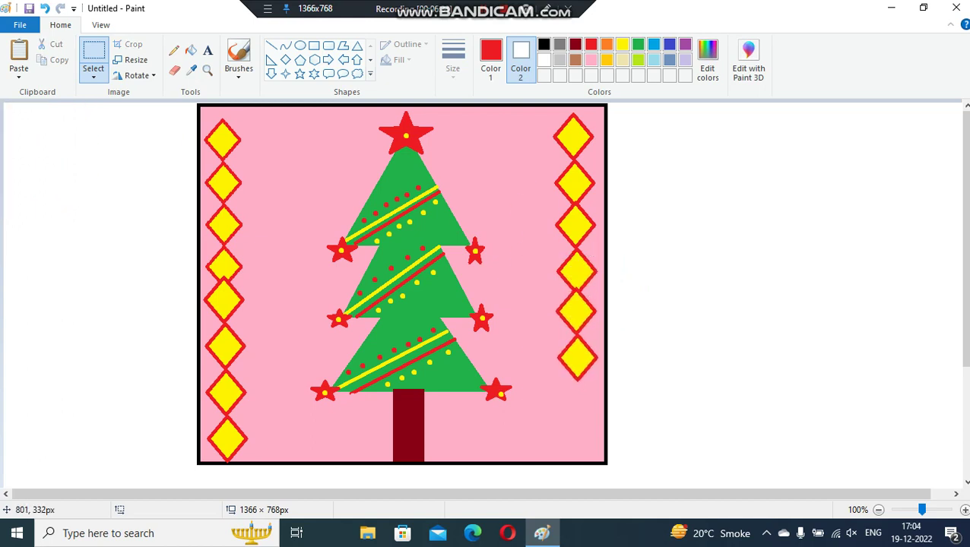
key(ctrl+v)
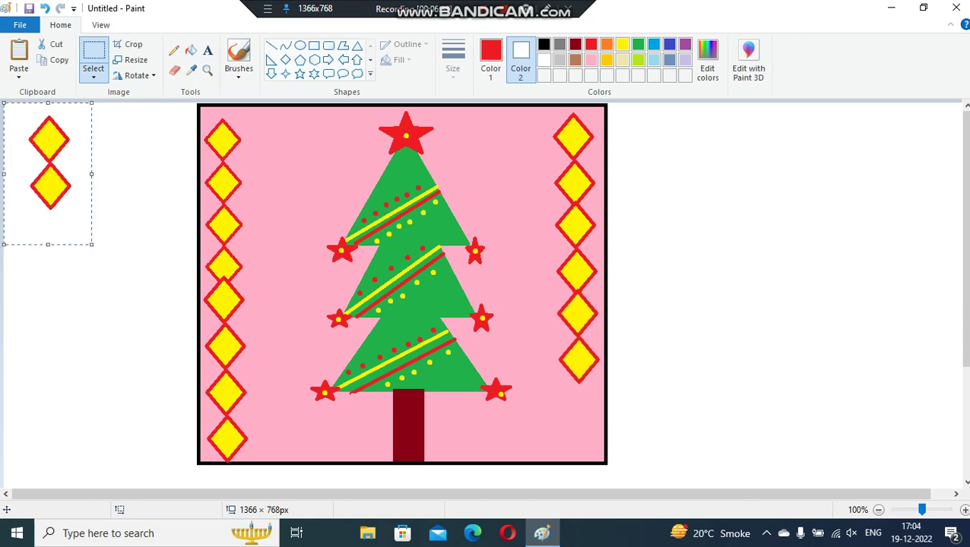
drag(44, 175, 557, 422)
drag(558, 421, 575, 431)
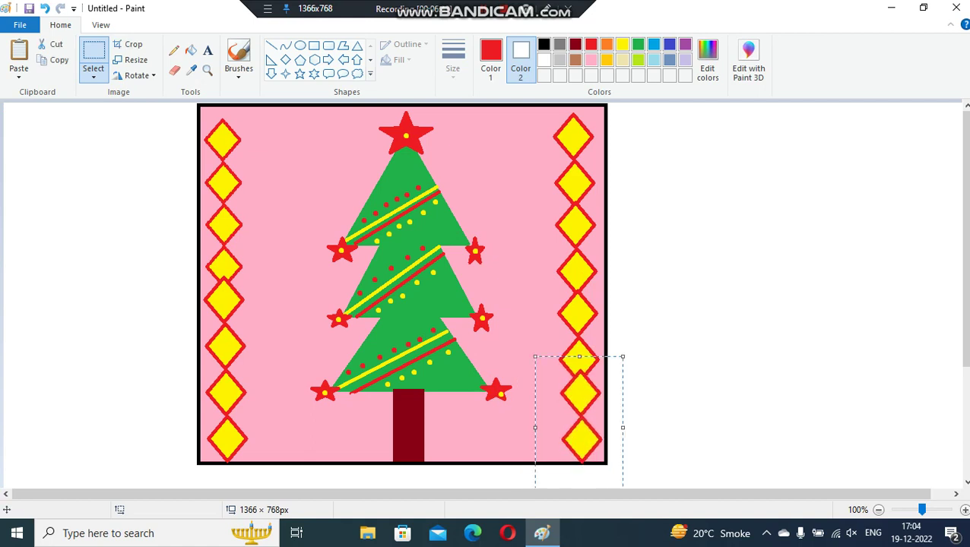
click(749, 337)
Choose the basic brush in red and dab a dot in the top-left diamond.
click(239, 55)
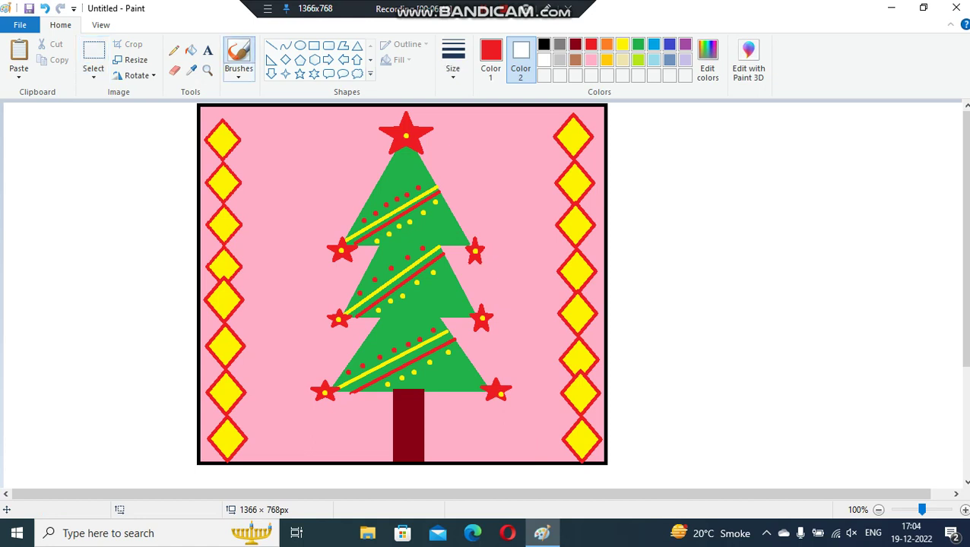
click(239, 73)
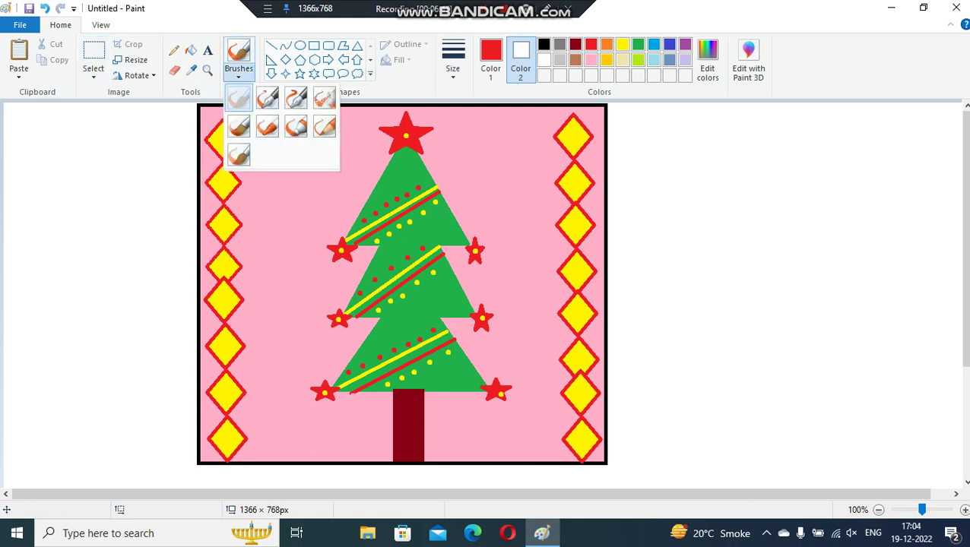
click(239, 97)
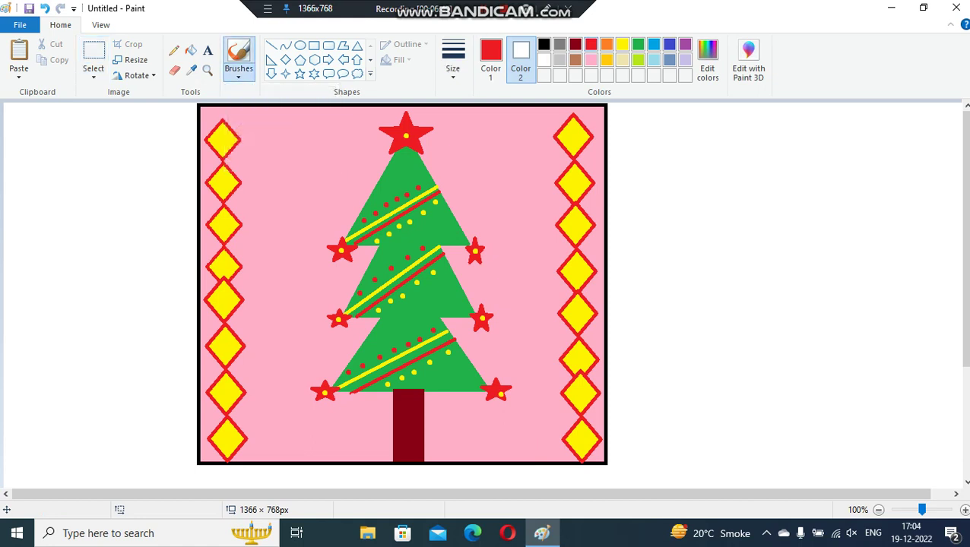
click(590, 44)
click(222, 143)
Switch to a thicker brush size and paint red dots in the four left-column diamonds.
click(452, 61)
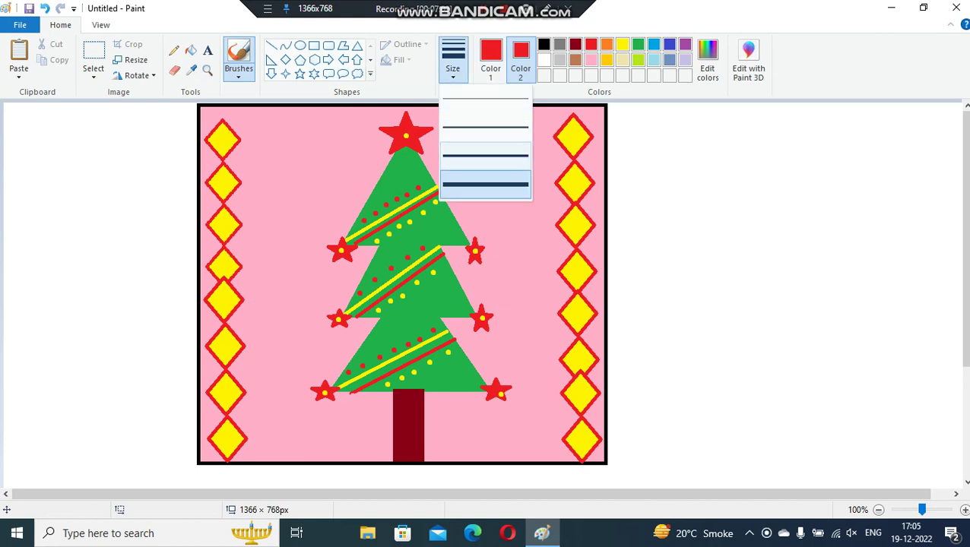
click(485, 184)
click(221, 140)
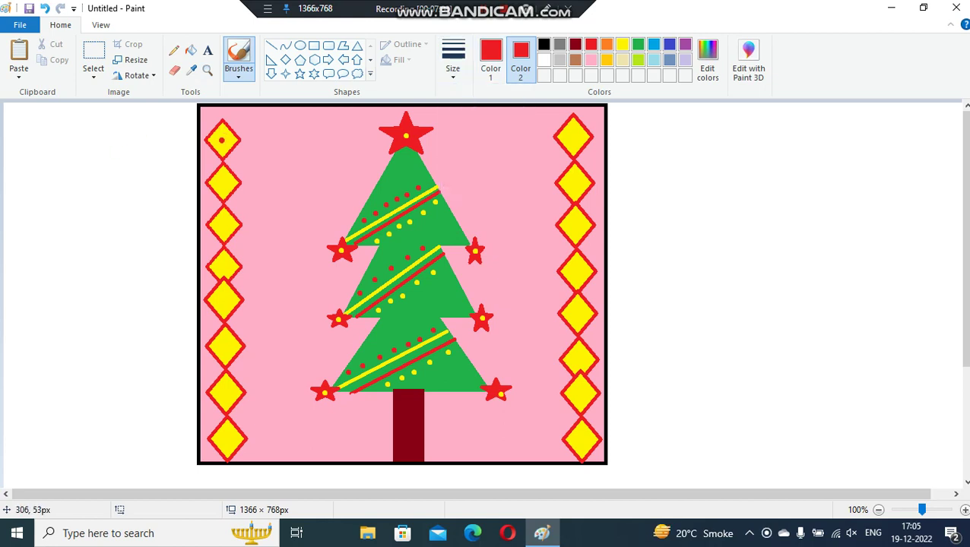
click(222, 184)
click(222, 226)
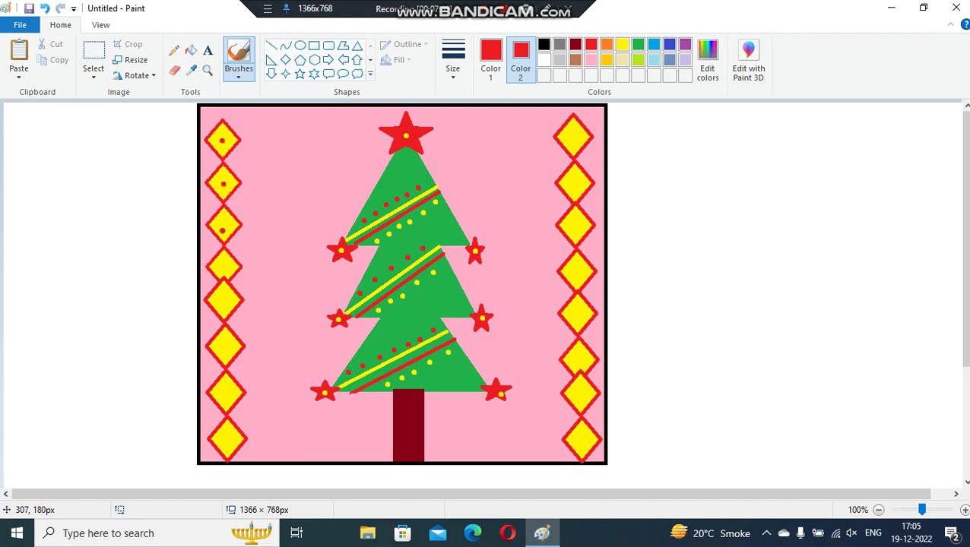
click(224, 266)
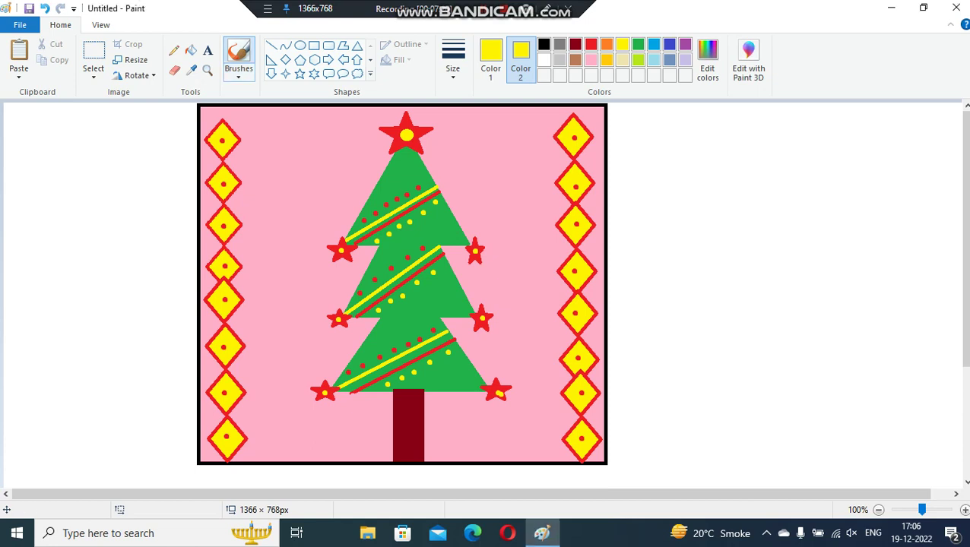
Start a text box right of the card with red text at size 28.
click(208, 50)
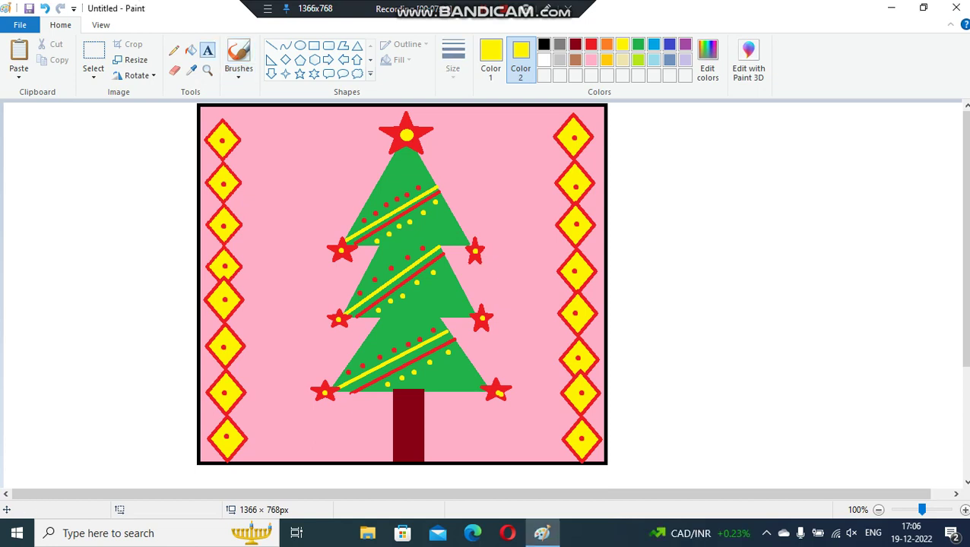
click(646, 200)
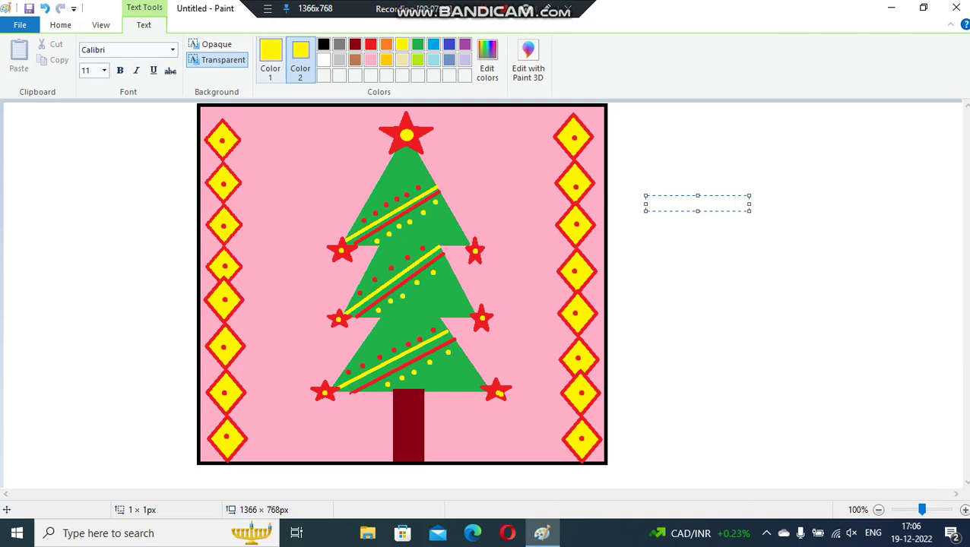
click(270, 60)
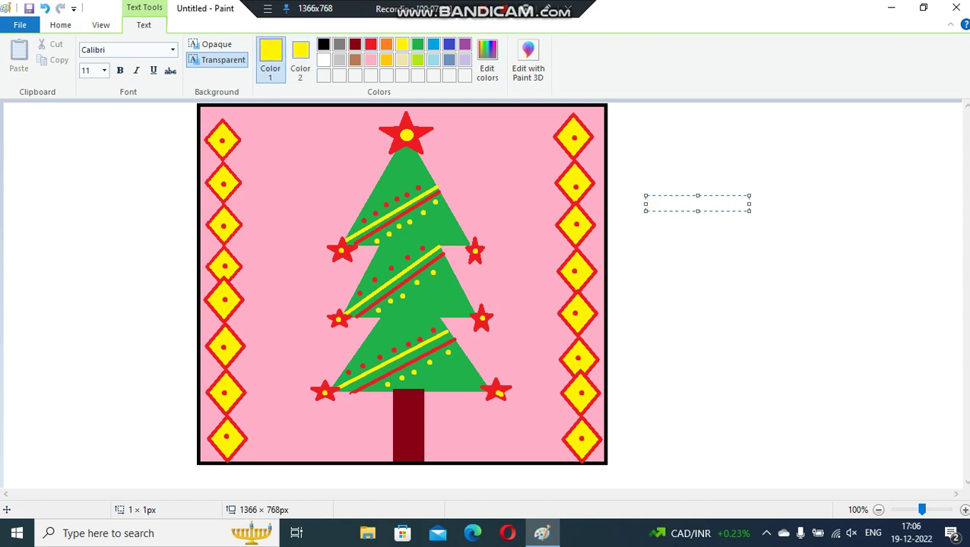
click(370, 45)
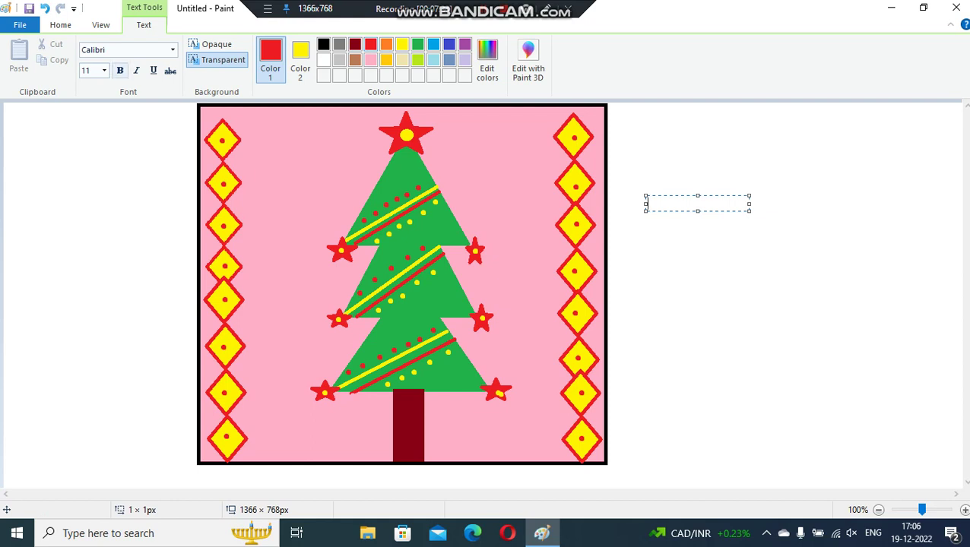
click(105, 70)
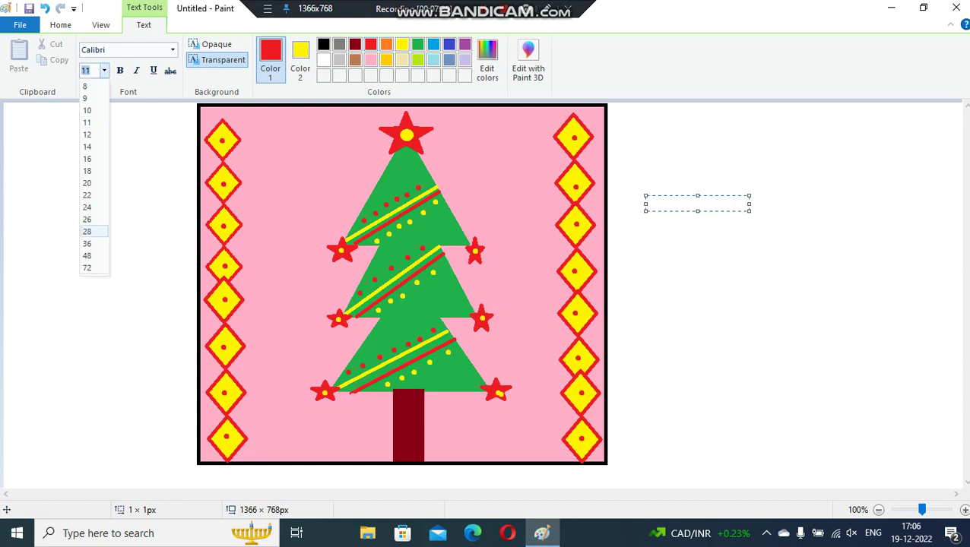
click(86, 231)
Draw a wider text box and type 'HAPPY CHRISTMAS', correcting the typos.
click(721, 243)
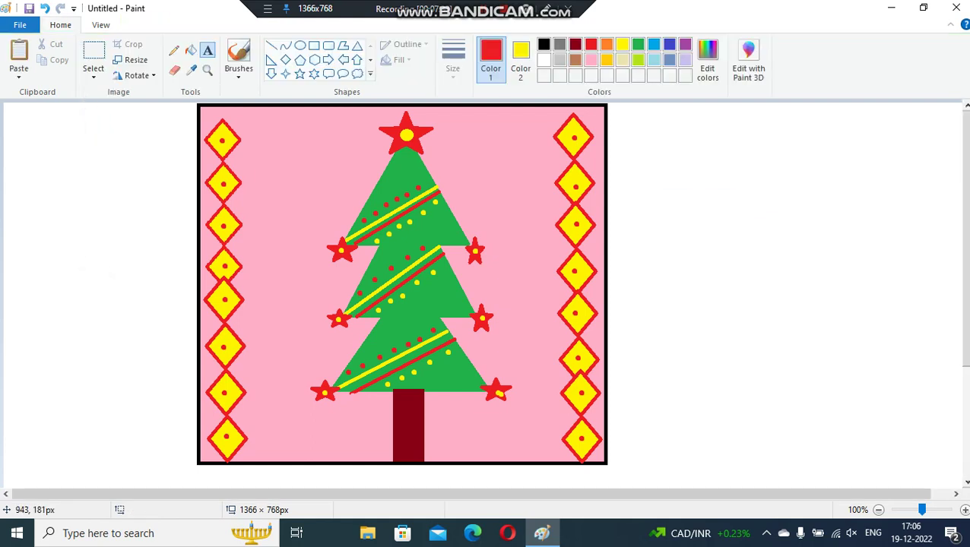
drag(674, 213, 950, 247)
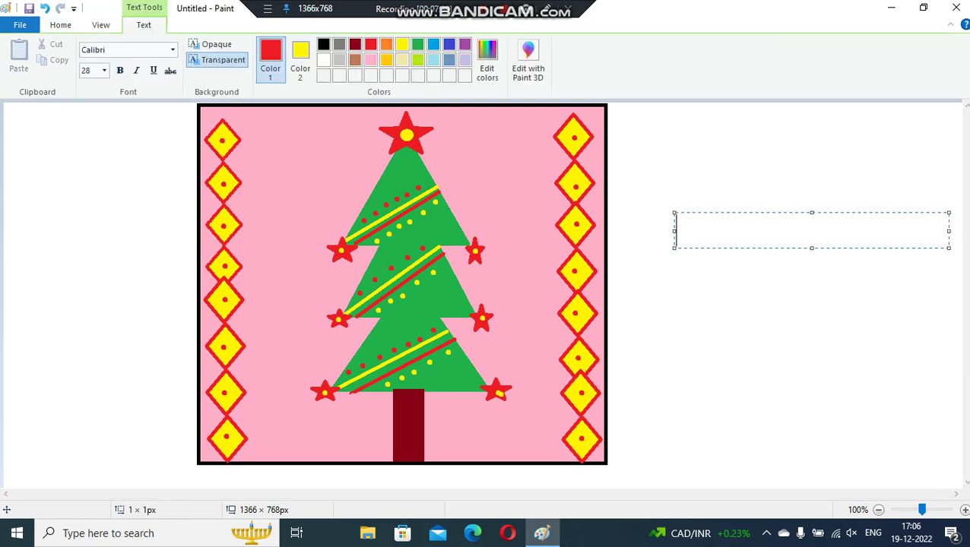
text(h=)
key(BackSpace)
key(BackSpace)
text(happ)
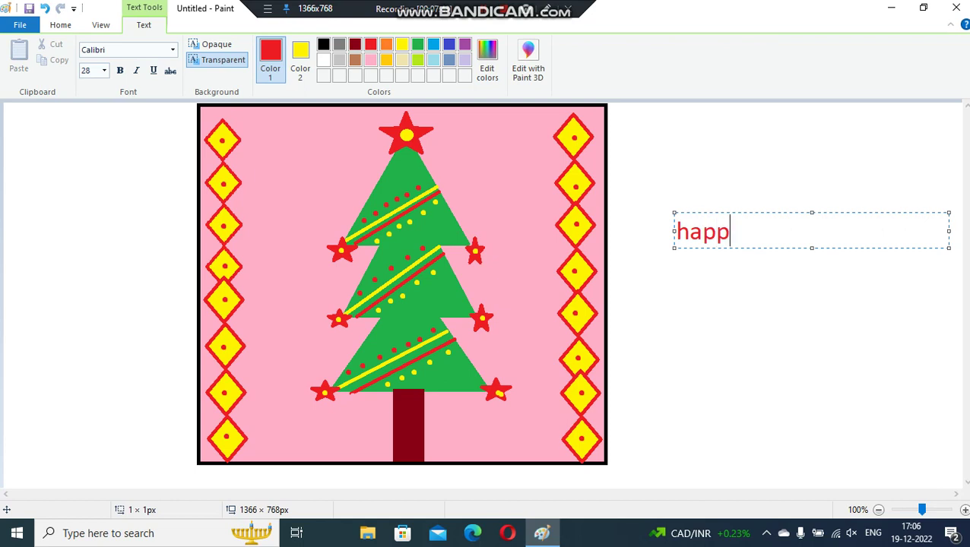
text(y=)
key(BackSpace)
key(BackSpace)
key(BackSpace)
key(BackSpace)
key(BackSpace)
key(BackSpace)
text(HA)
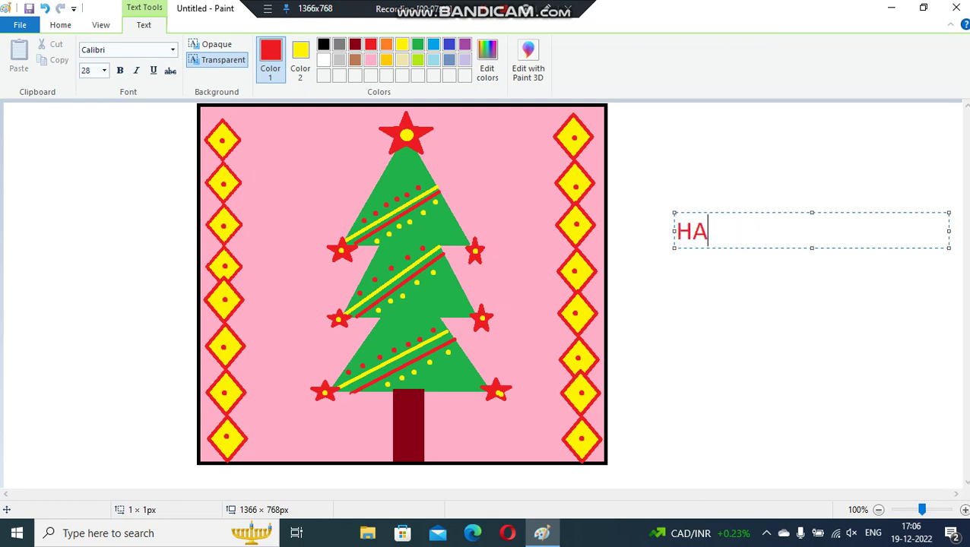
text(PPY)
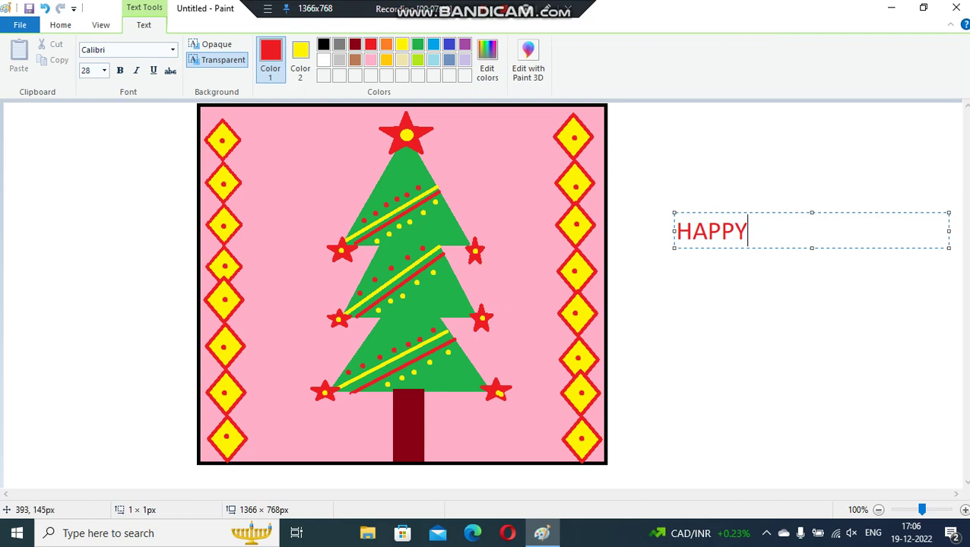
text( CHRISTMAS)
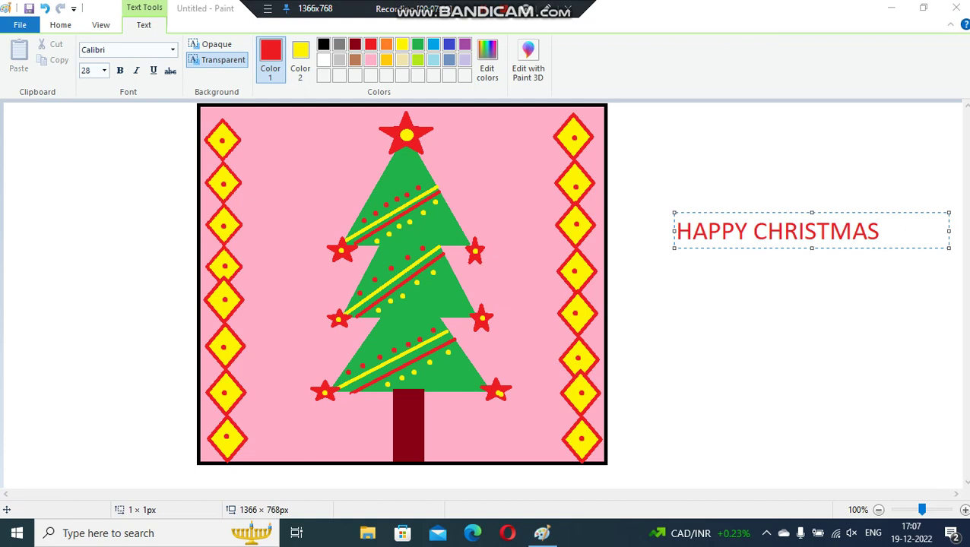
click(542, 533)
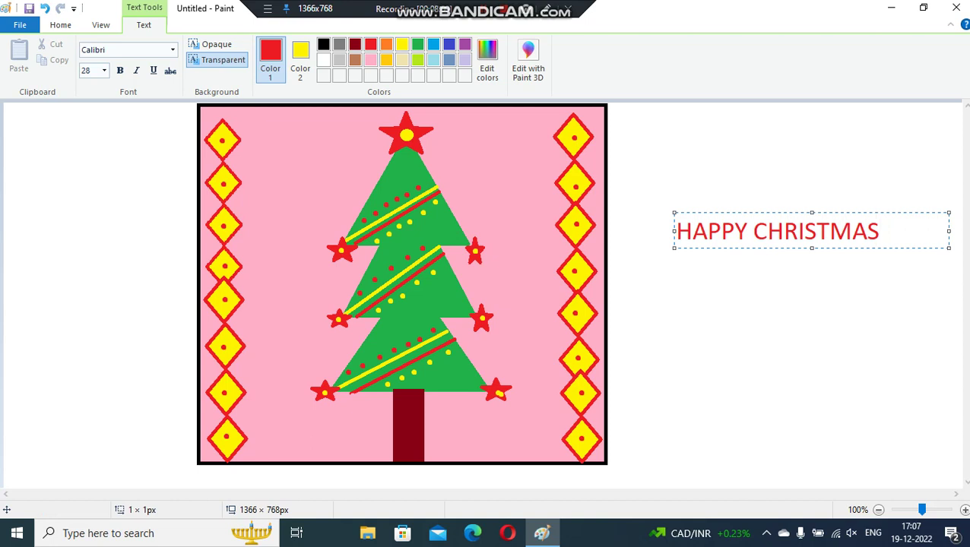
Select the greeting and make it bold at font size 48.
key(shift+Left)
key(shift+Left)
key(shift+Left)
key(shift+Left)
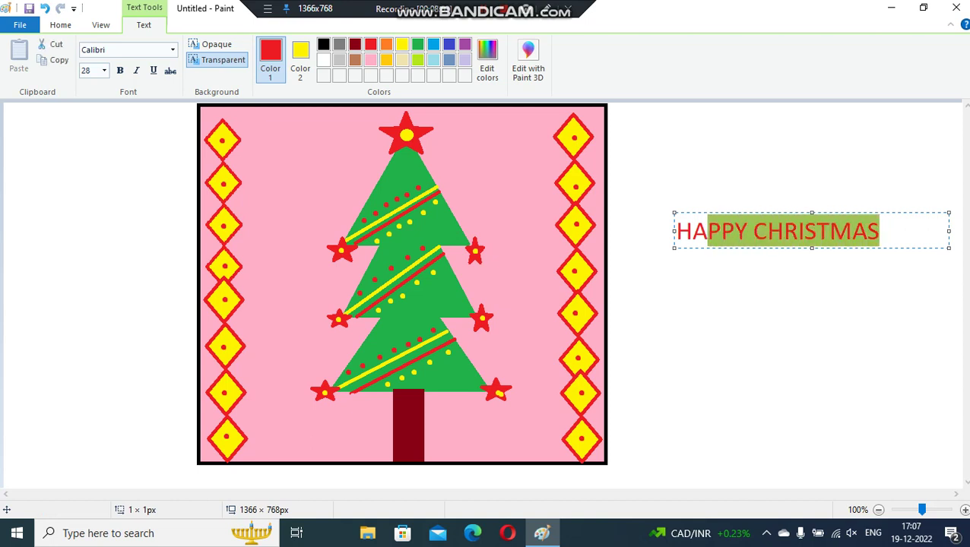
key(shift+Left)
key(shift+Left)
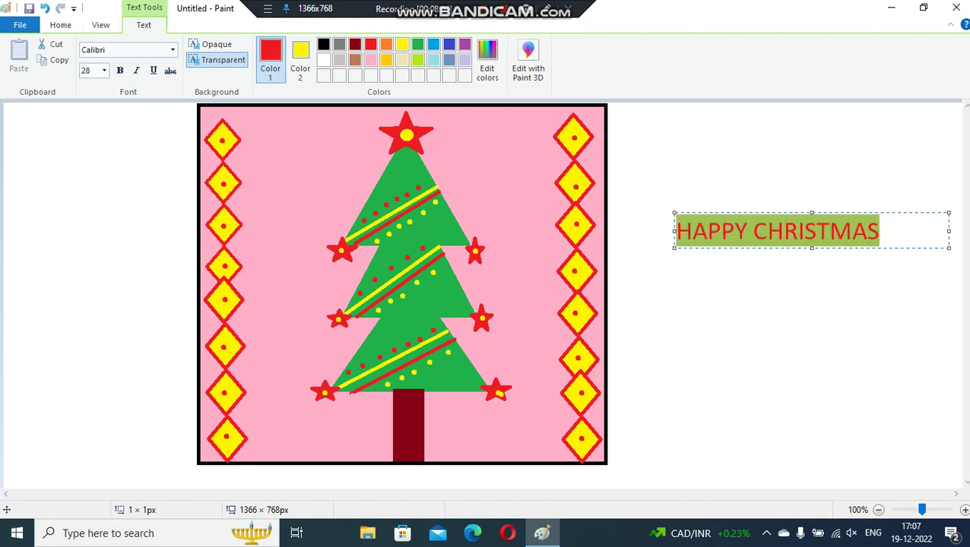
click(120, 70)
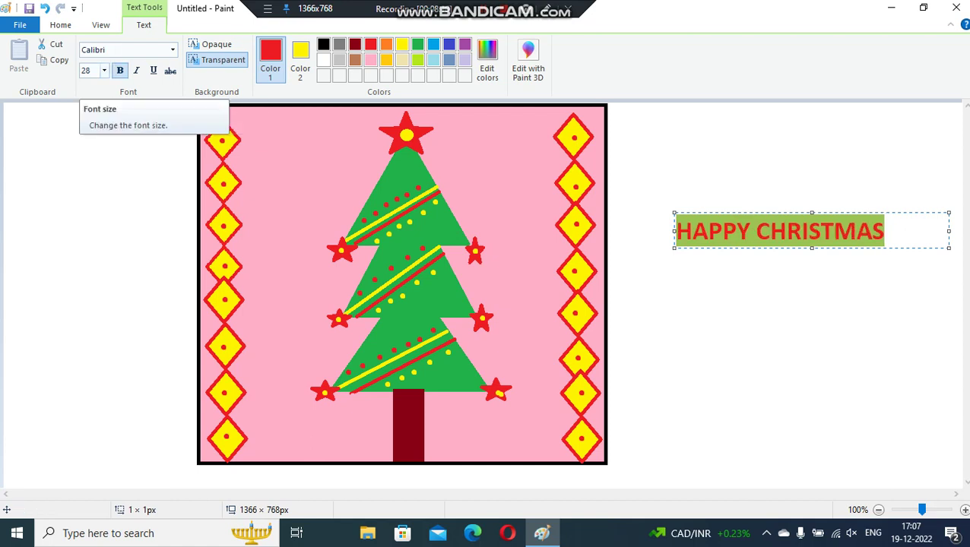
click(104, 70)
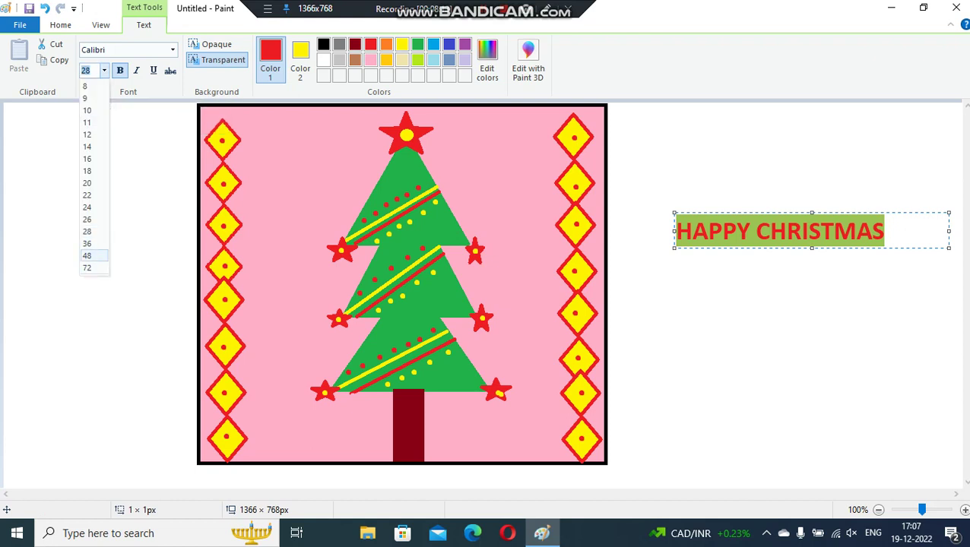
click(86, 255)
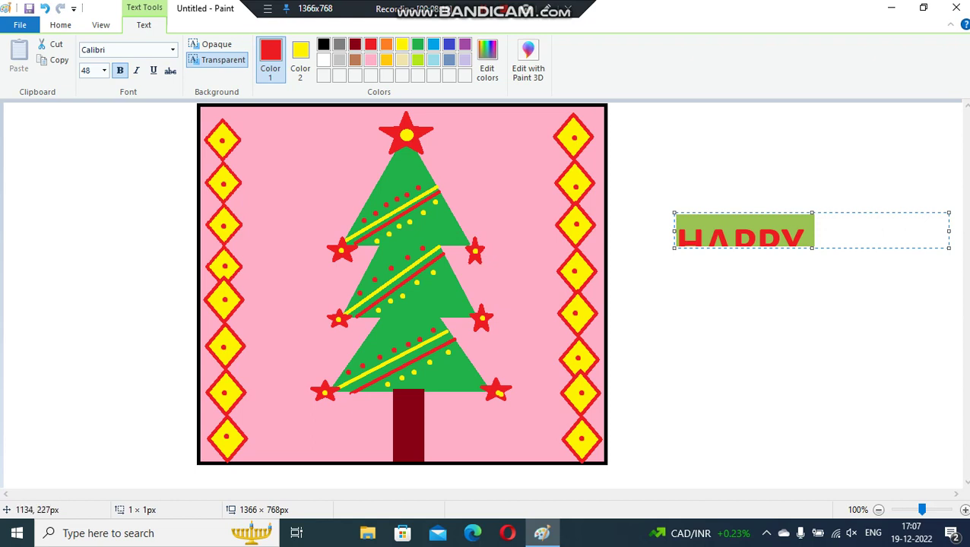
Resize the text box, undo the accidental commit, and centre HAPPY above CHRISTMAS.
drag(811, 251, 812, 287)
click(868, 261)
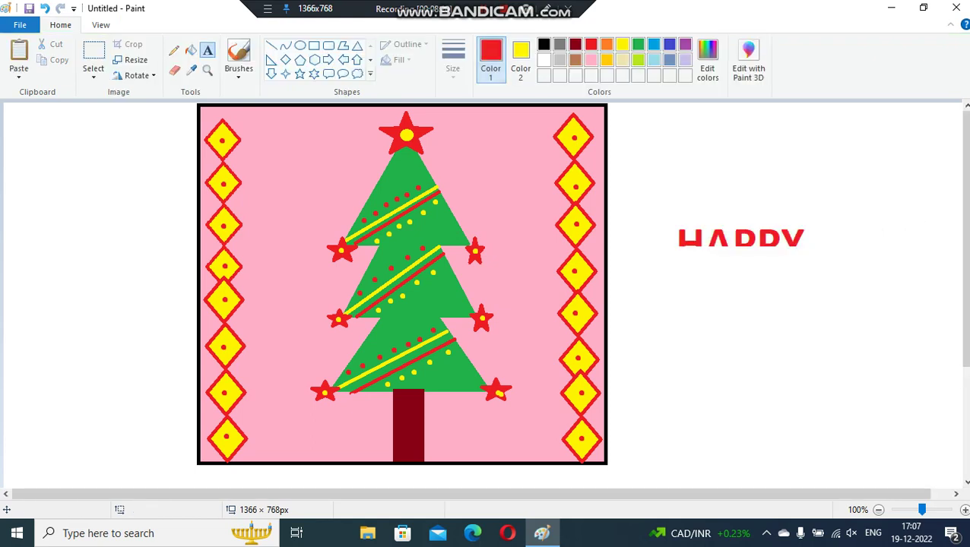
key(ctrl+z)
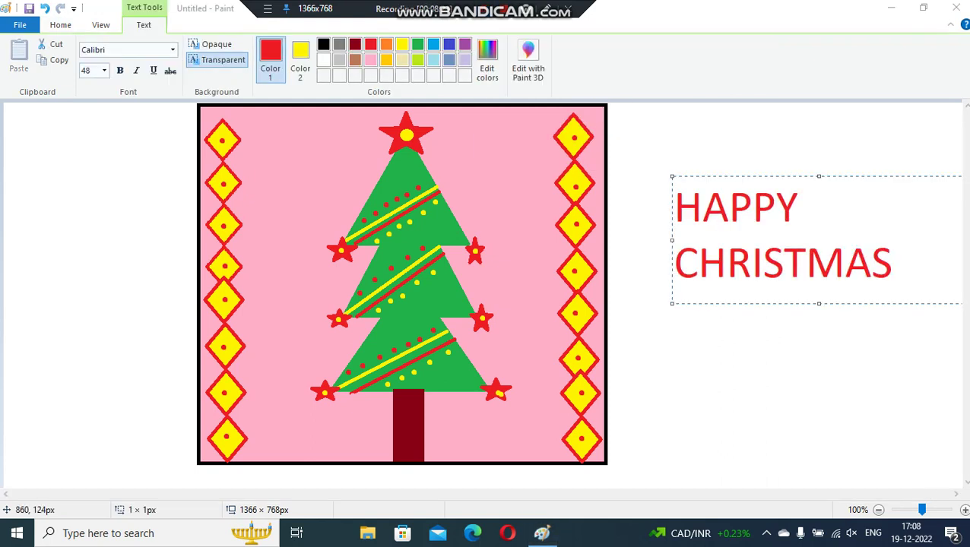
double_click(718, 221)
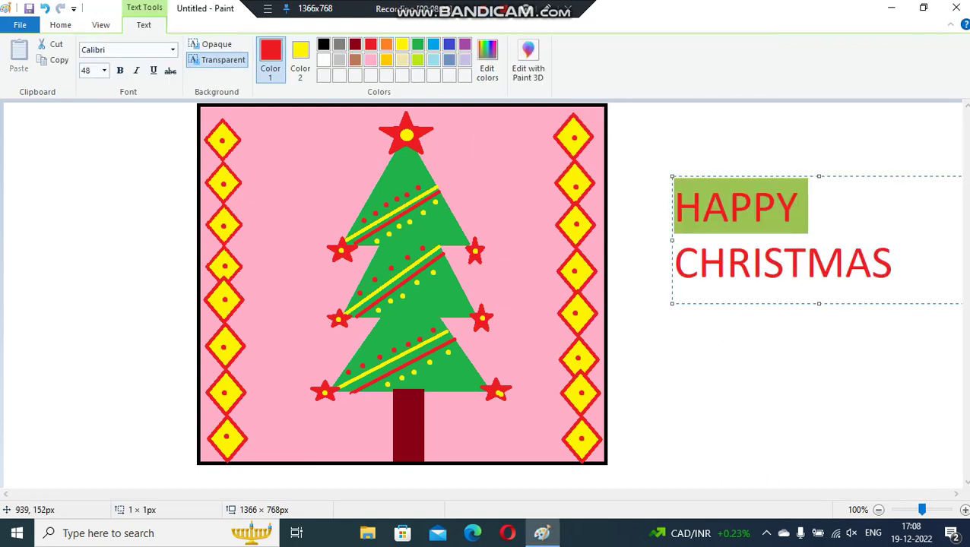
key(Left)
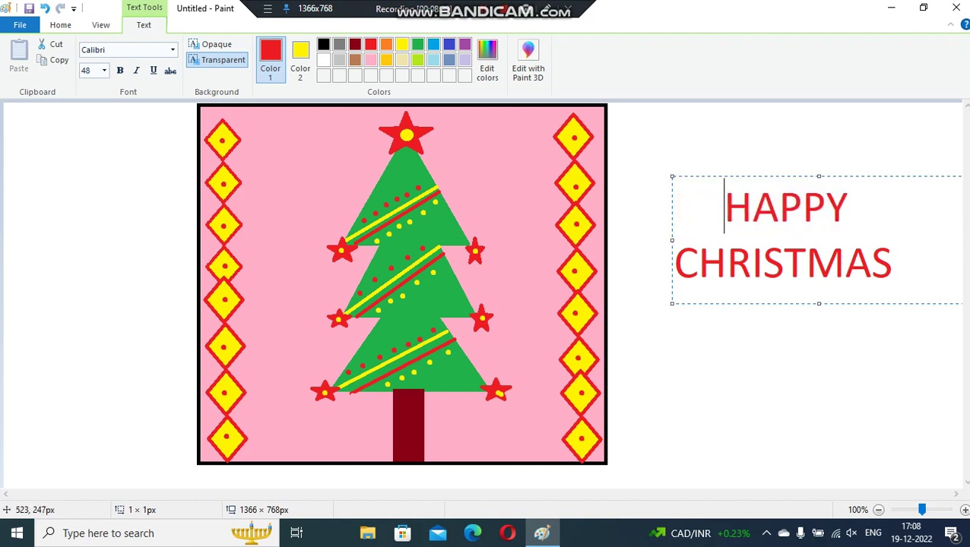
click(122, 120)
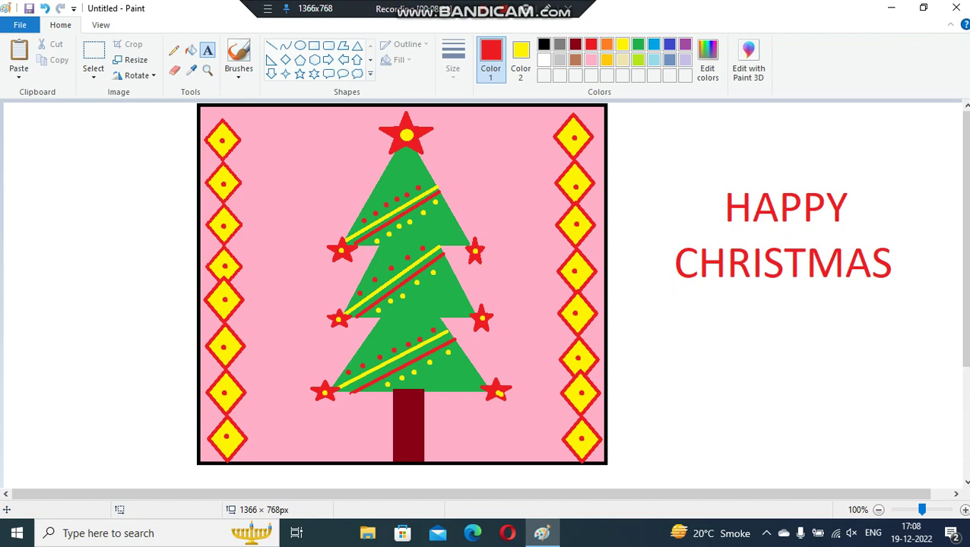
Select the HAPPY CHRISTMAS greeting and move it lower beside the card.
click(93, 53)
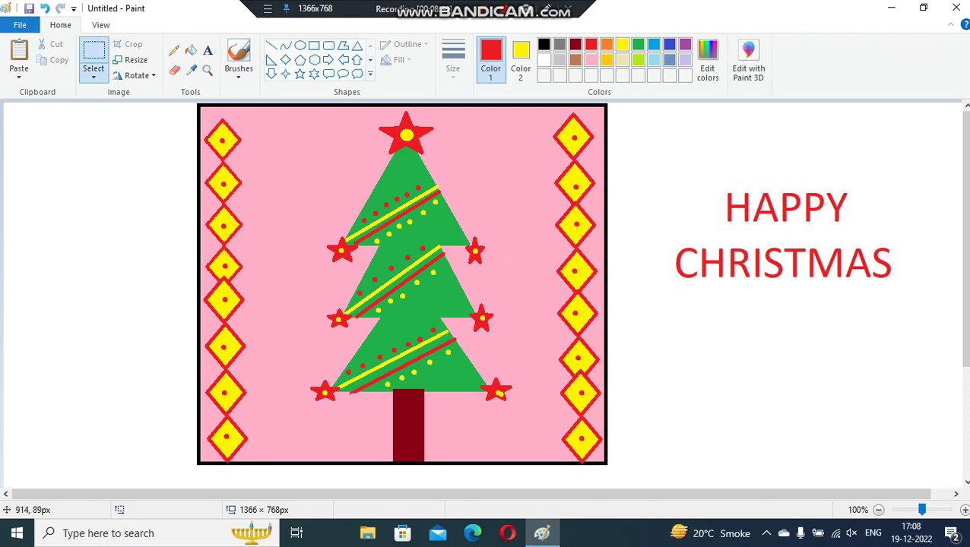
drag(656, 165, 908, 328)
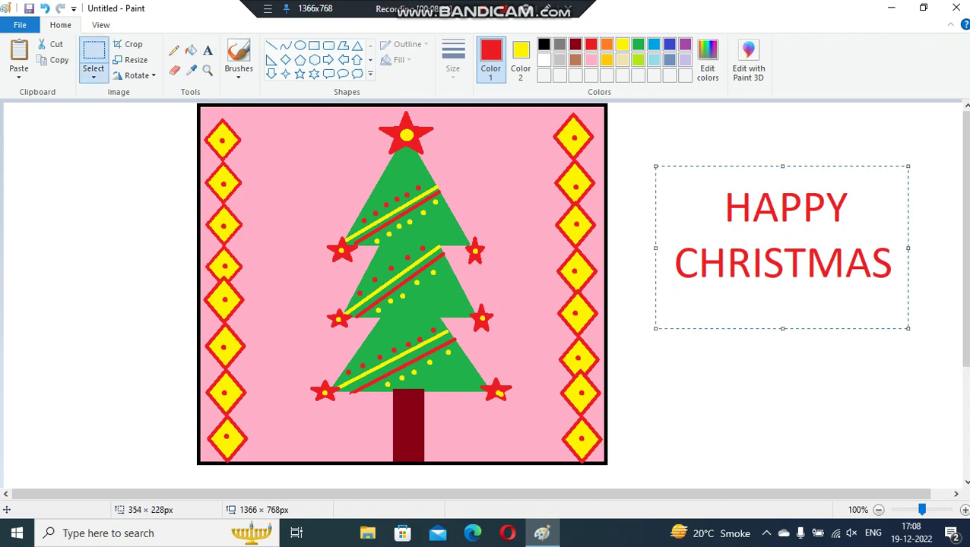
mouse_move(813, 239)
mouse_down()
mouse_move(821, 384)
mouse_move(812, 384)
mouse_up()
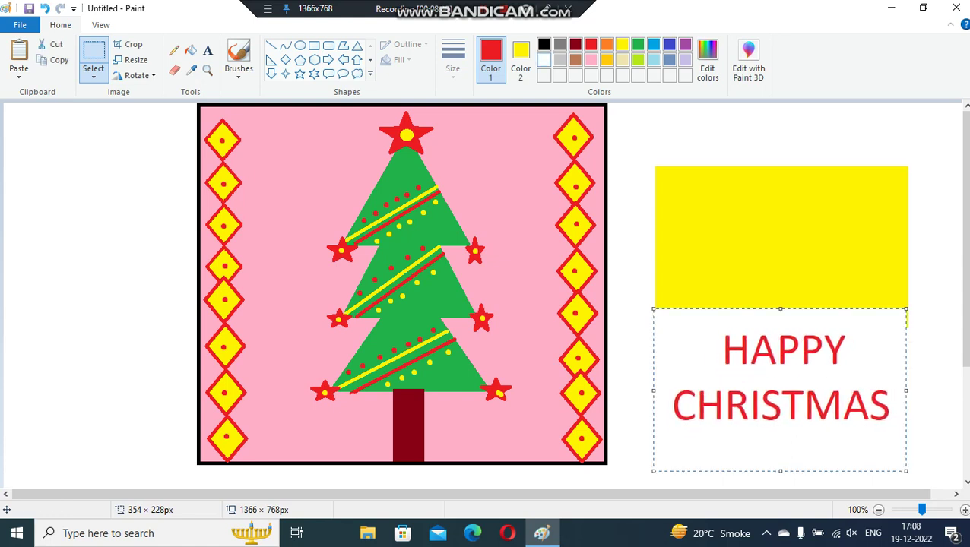
click(521, 60)
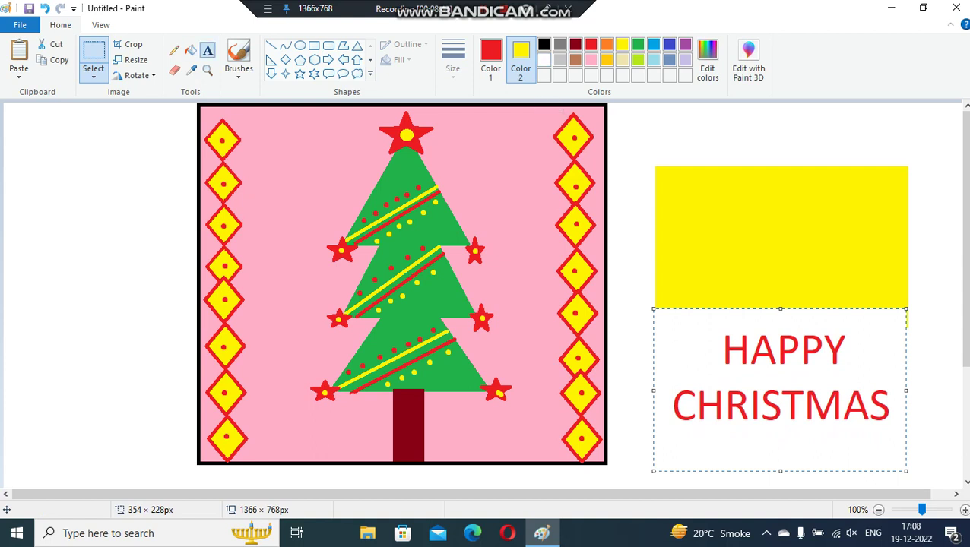
click(207, 51)
Fill the leftover yellow rectangle with white using the Fill bucket.
click(491, 59)
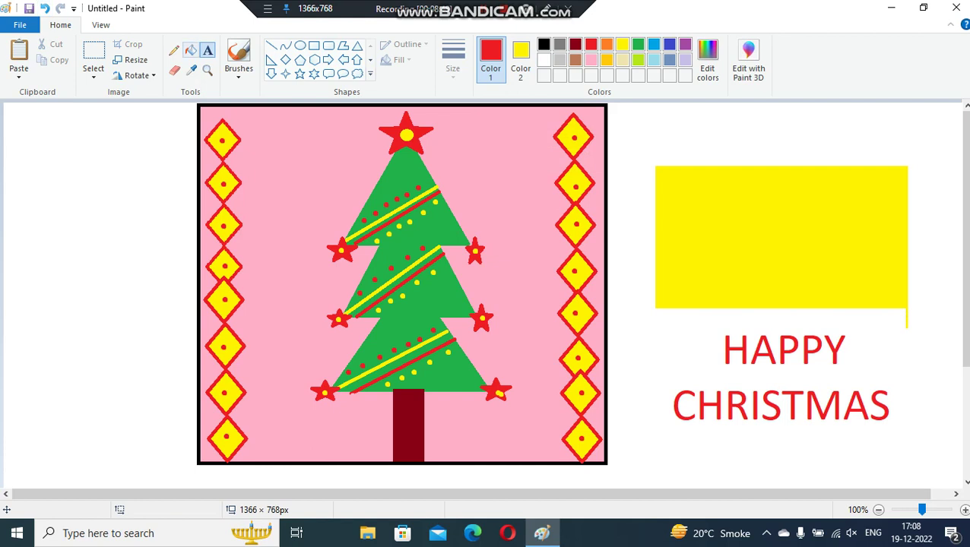
click(191, 50)
click(544, 59)
click(787, 209)
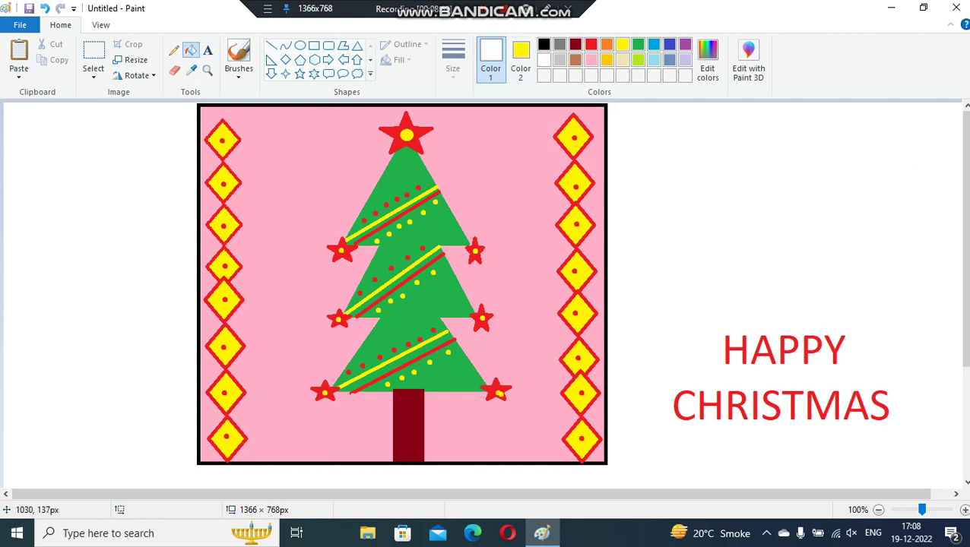